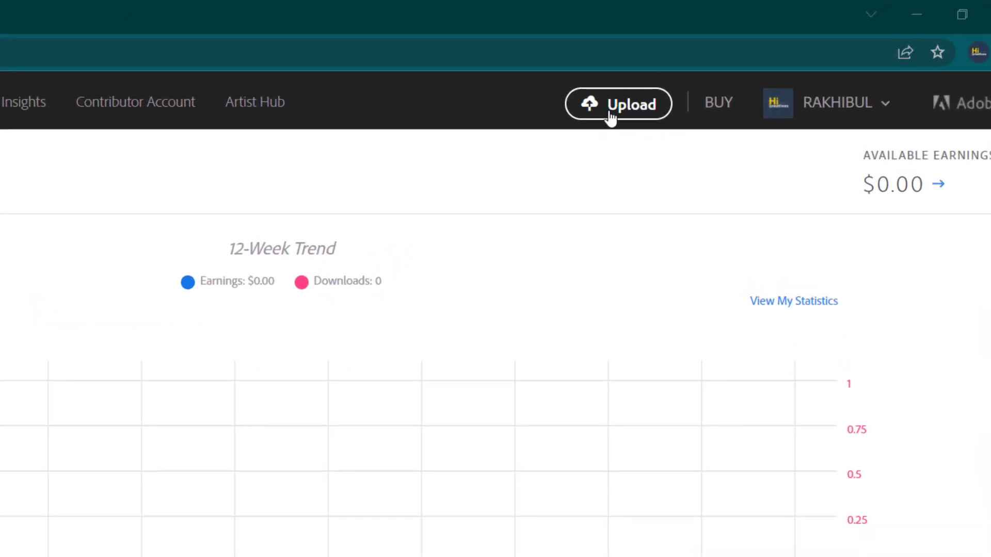
# Step: Open the file upload page and review the format requirements for images, vectors and videos
pyautogui.click(610, 116)
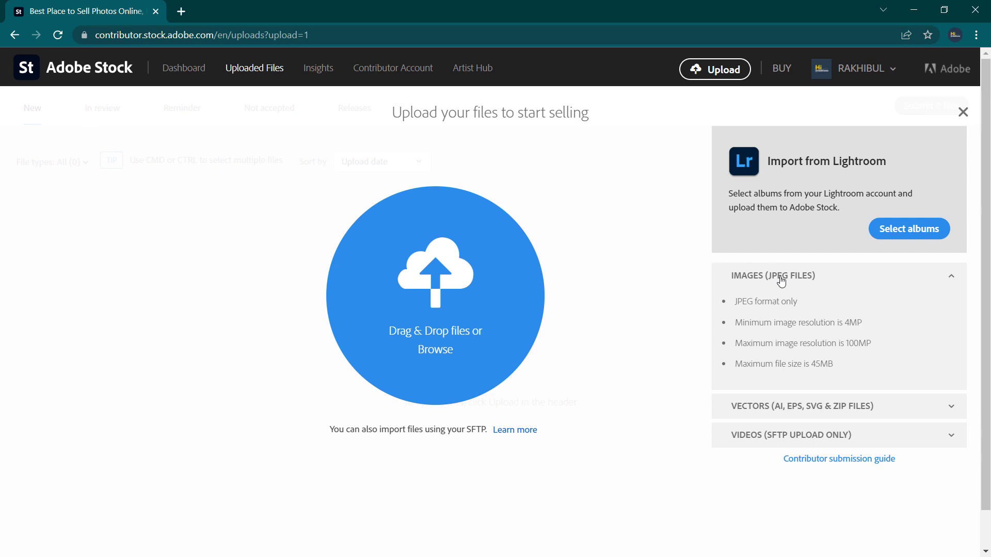
pyautogui.click(756, 407)
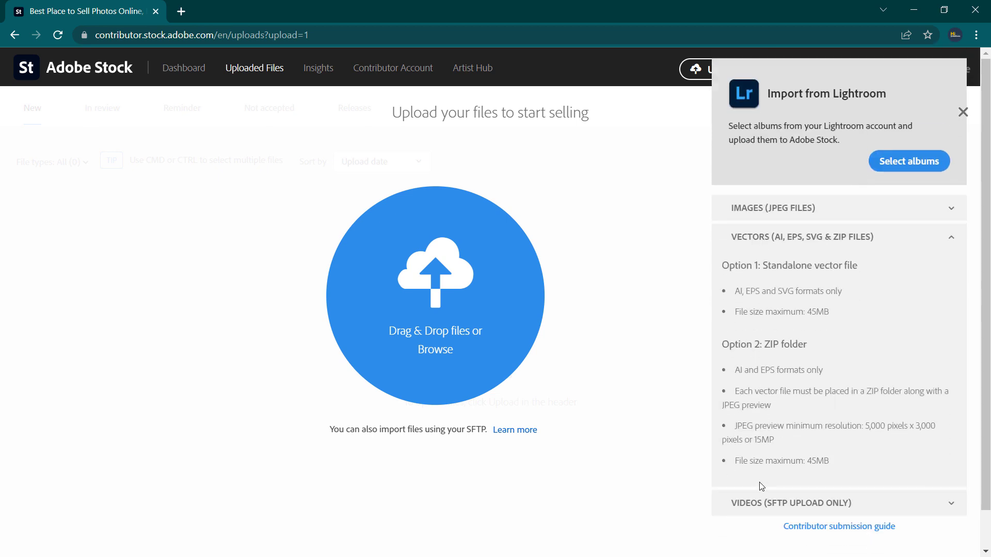
pyautogui.click(755, 504)
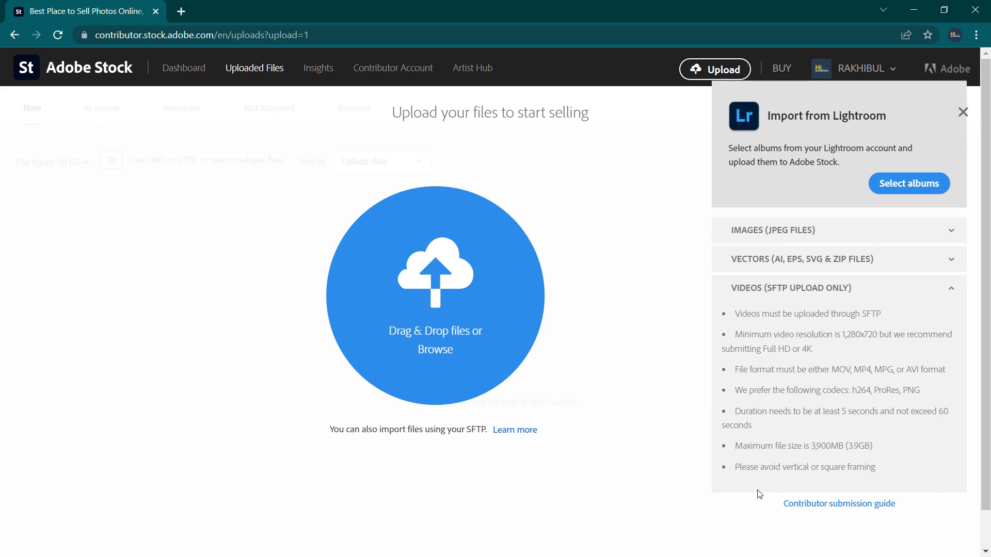
pyautogui.click(759, 230)
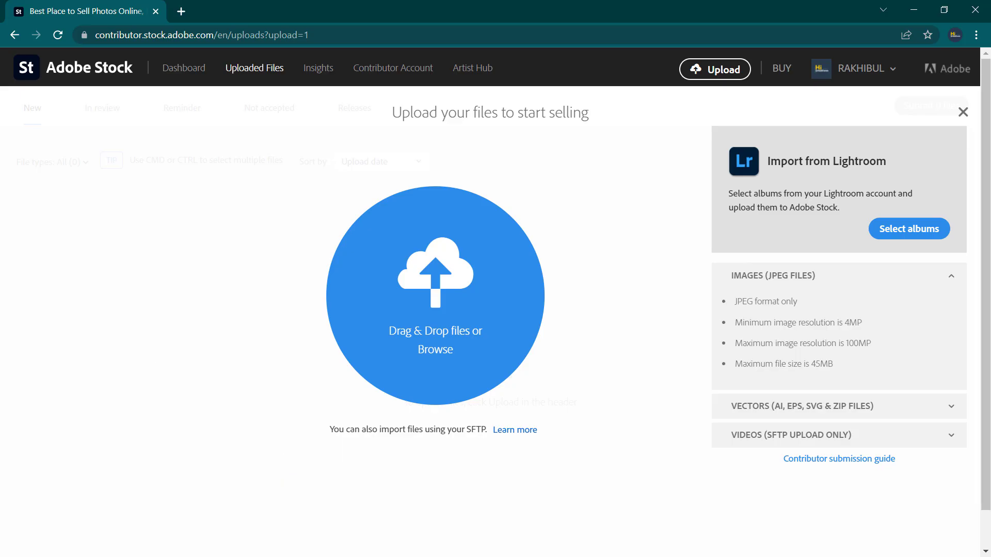
# Step: Upload the image Adobe Stock Bangla Tutorial.jpg from the YouTube folder and look over its submission details and keywords
pyautogui.press('super+e')
pyautogui.moveTo(539, 299); pyautogui.dragTo(183, 251)
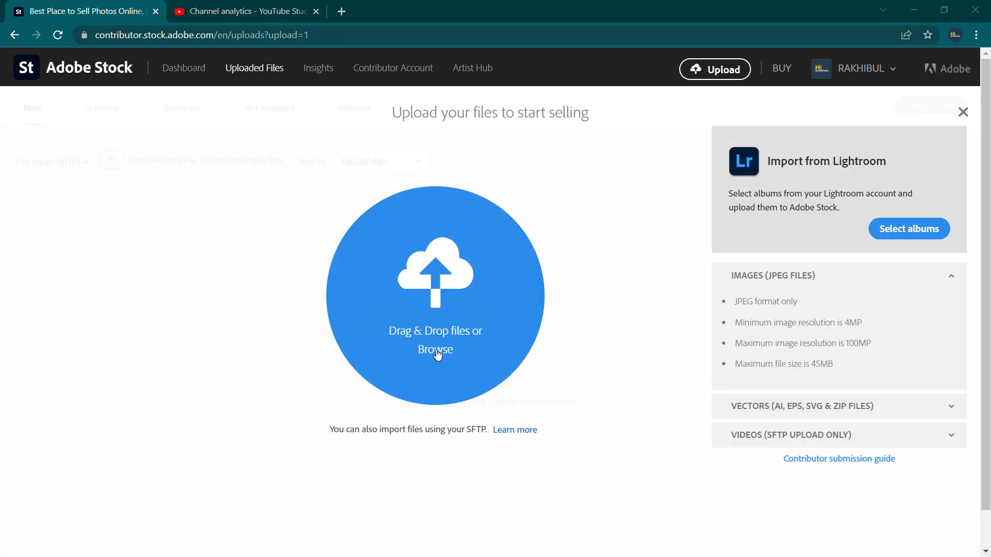
pyautogui.click(437, 353)
pyautogui.click(169, 97)
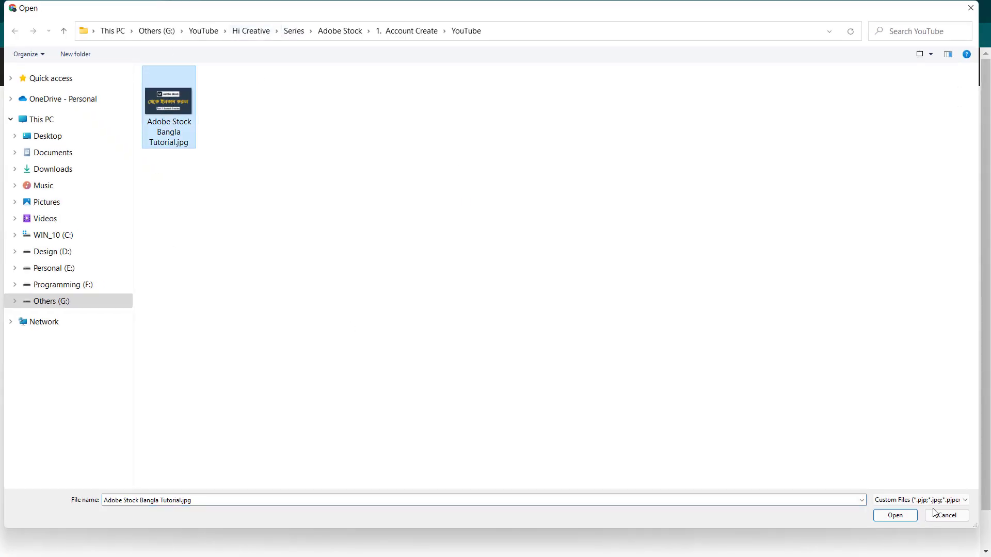
pyautogui.click(895, 516)
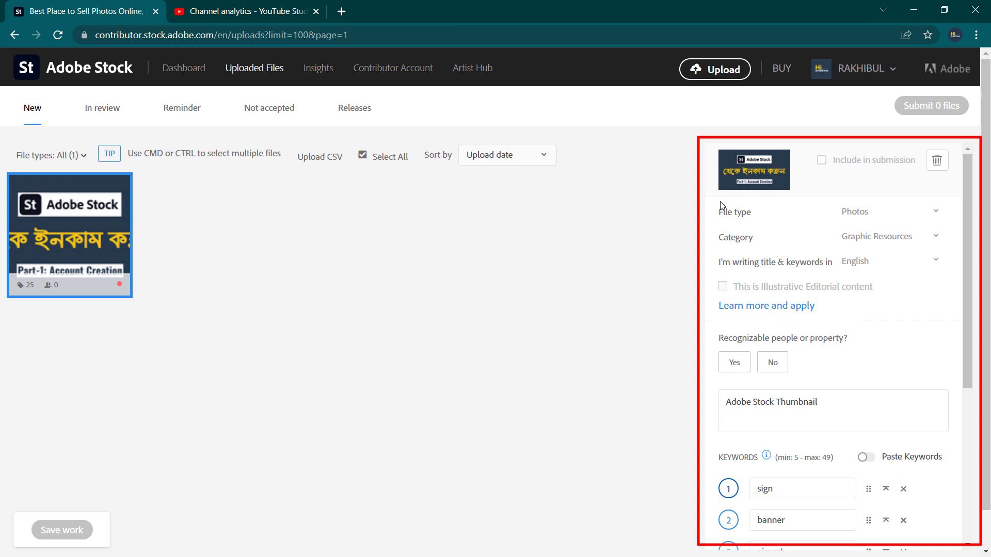
pyautogui.scroll(-1, 794, 253)
pyautogui.scroll(-5, 794, 253)
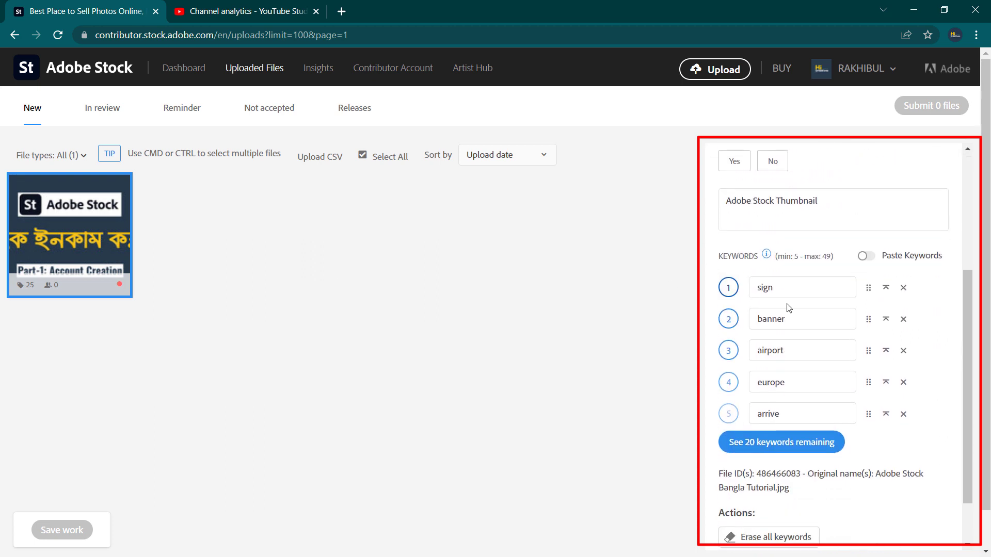
pyautogui.scroll(5, 798, 348)
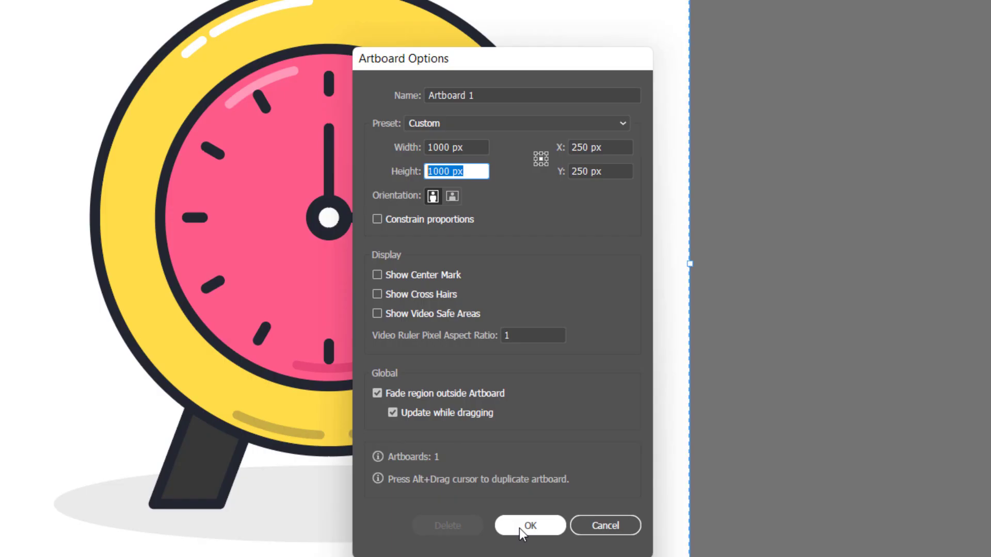
# Step: Accept the artboard size of 1000 x 1000 px and leave artboard editing
pyautogui.click(521, 526)
pyautogui.press('Escape')
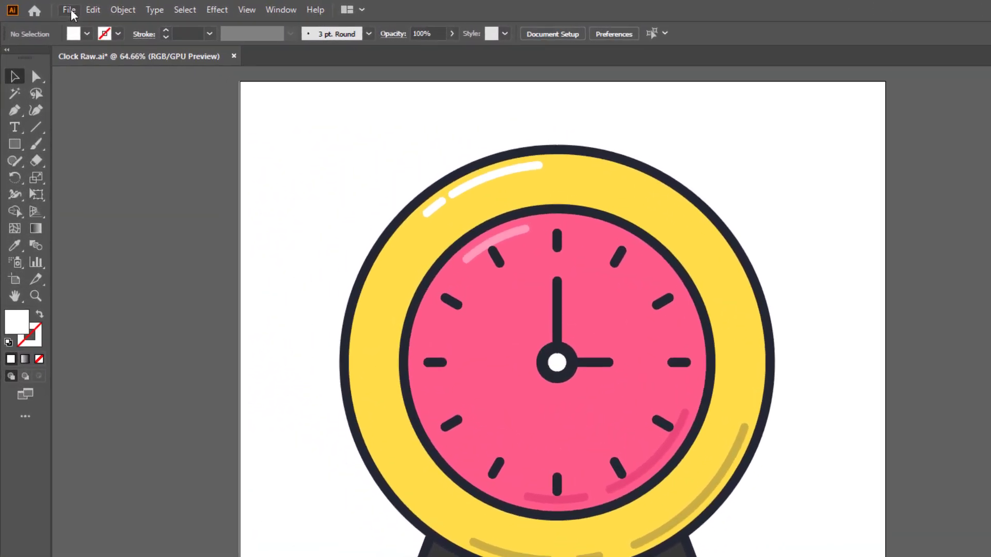
# Step: Start saving the clock artwork as a new file, try the EPS and SVG formats, and settle on Adobe Illustrator (*.AI)
pyautogui.click(51, 7)
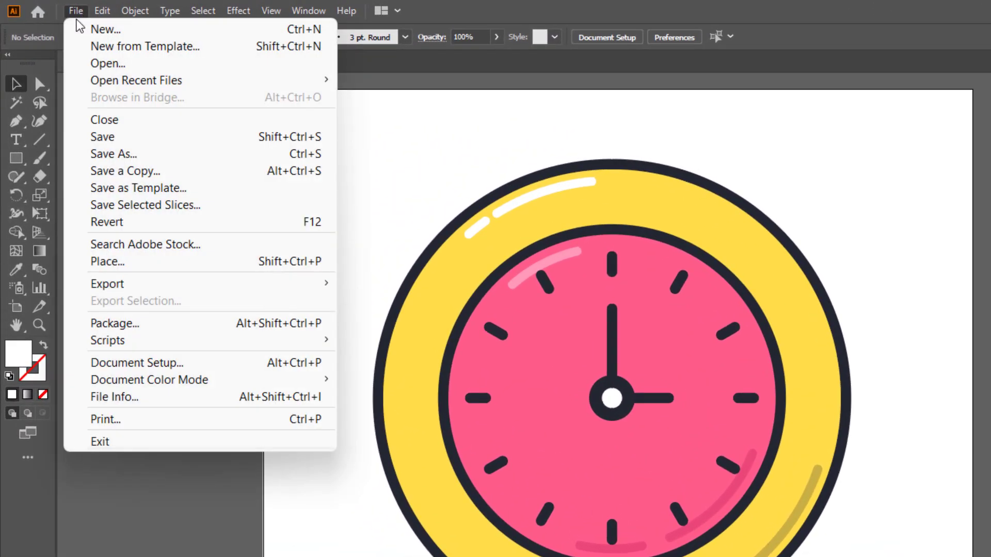
pyautogui.click(193, 156)
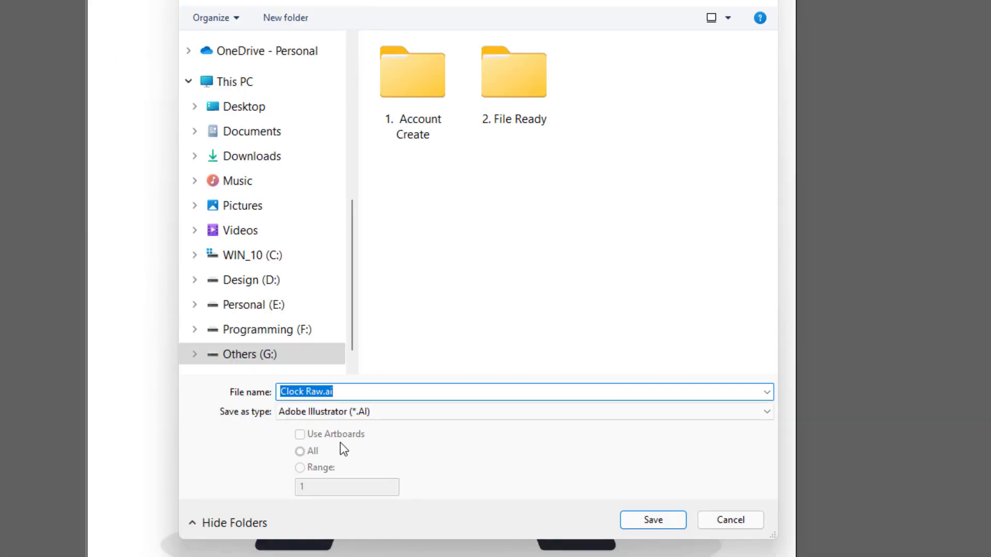
pyautogui.click(335, 411)
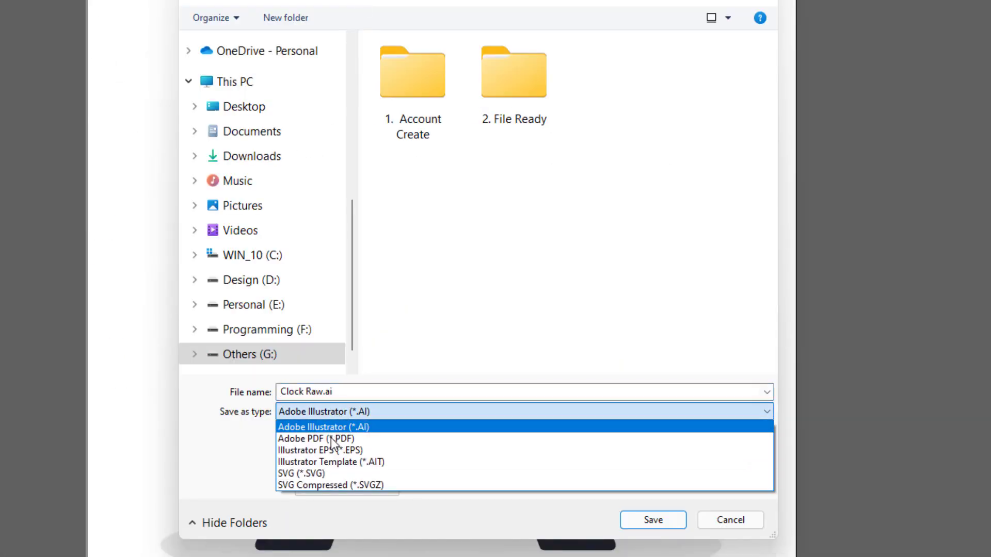
pyautogui.click(356, 452)
pyautogui.click(363, 411)
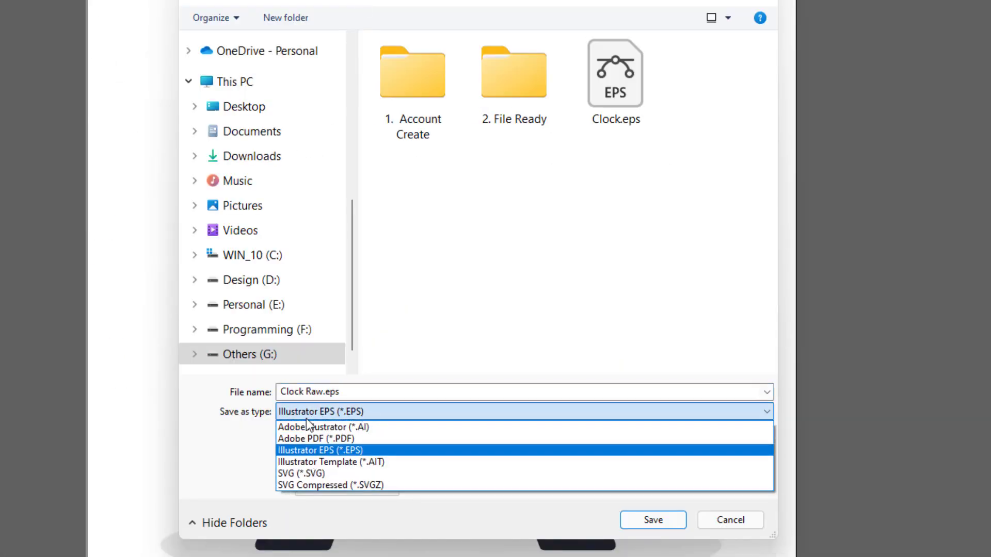
pyautogui.click(333, 473)
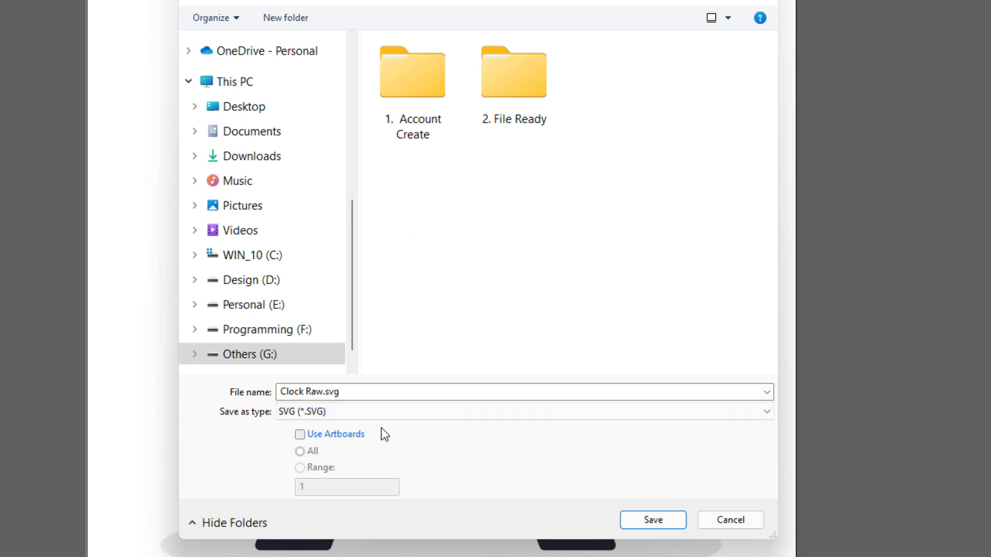
pyautogui.click(360, 413)
pyautogui.click(350, 427)
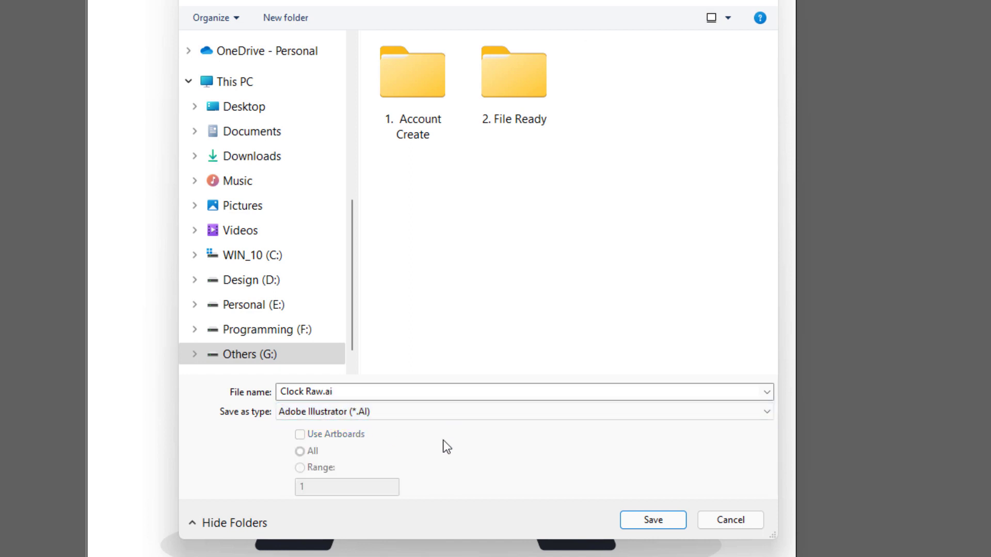
# Step: Save the file as Clock Raw.ai with the version set to Illustrator CC (Legacy)
pyautogui.click(656, 524)
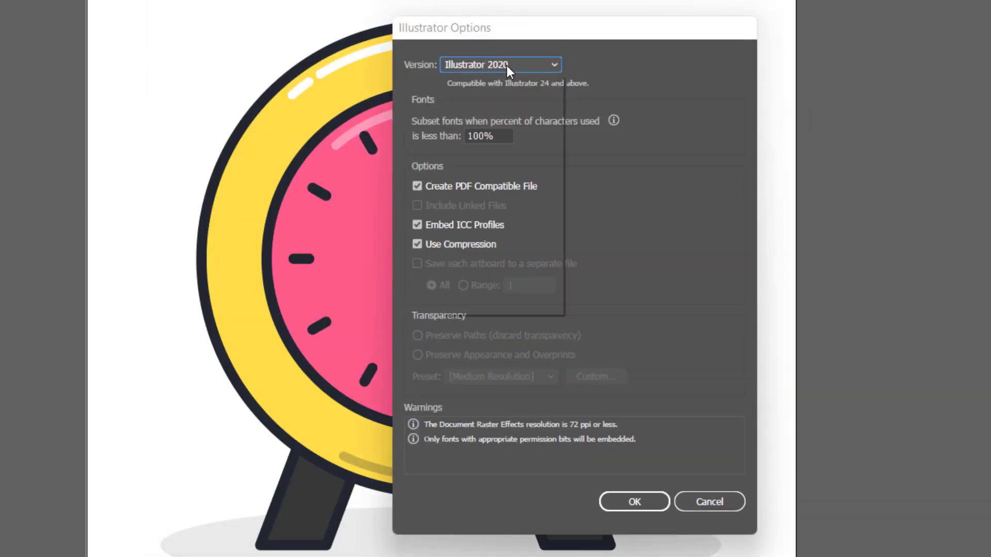
pyautogui.click(507, 65)
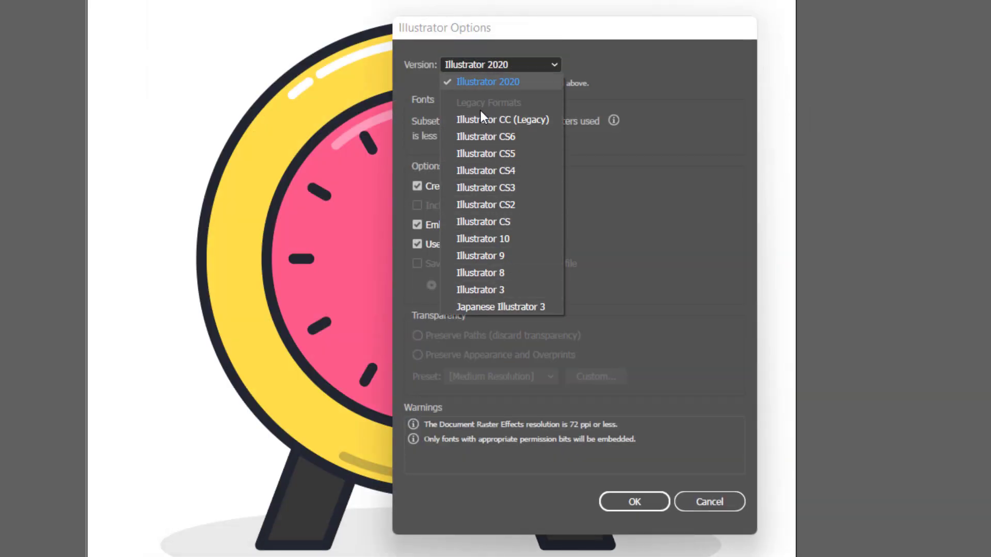
pyautogui.click(495, 120)
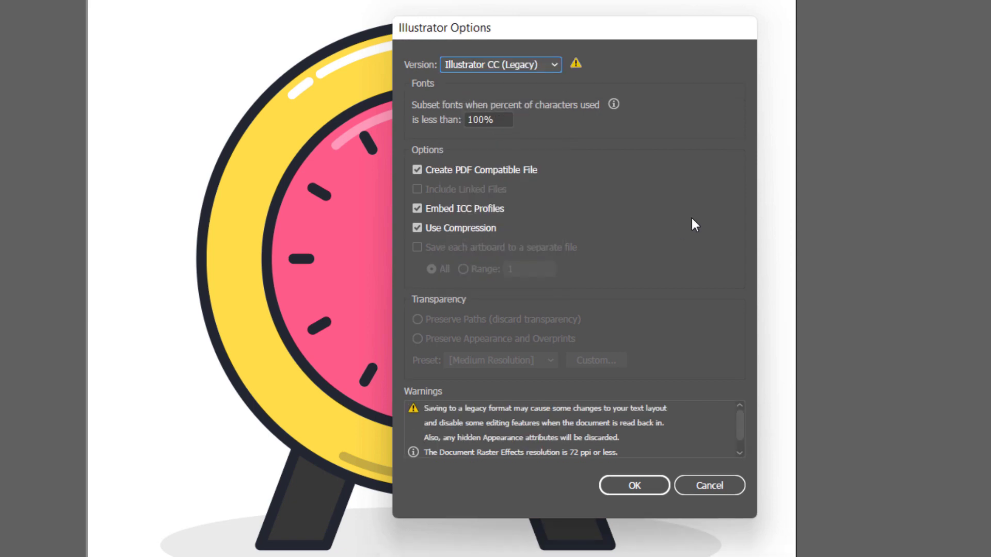
pyautogui.click(639, 485)
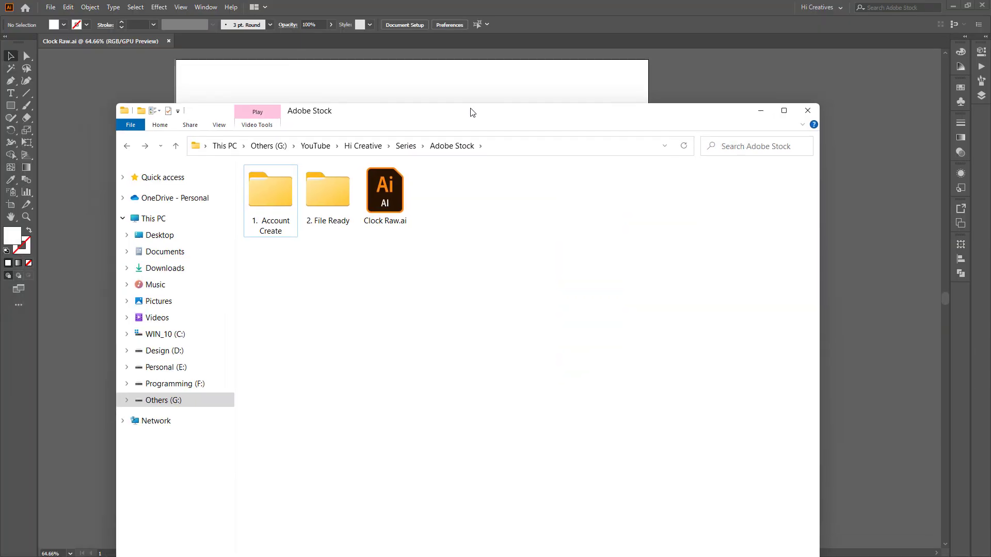
# Step: Upload Clock Raw.ai from the Adobe Stock folder to the contributor upload page in the browser
pyautogui.moveTo(473, 112); pyautogui.dragTo(469, 88)
pyautogui.moveTo(358, 250); pyautogui.dragTo(417, 201)
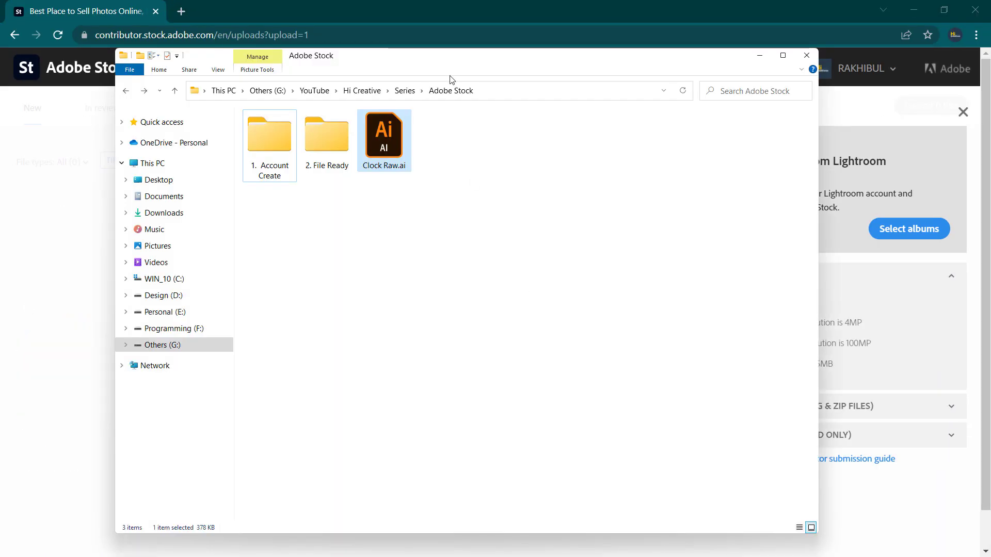
pyautogui.moveTo(394, 61); pyautogui.dragTo(489, 351)
pyautogui.moveTo(500, 368); pyautogui.dragTo(328, 257)
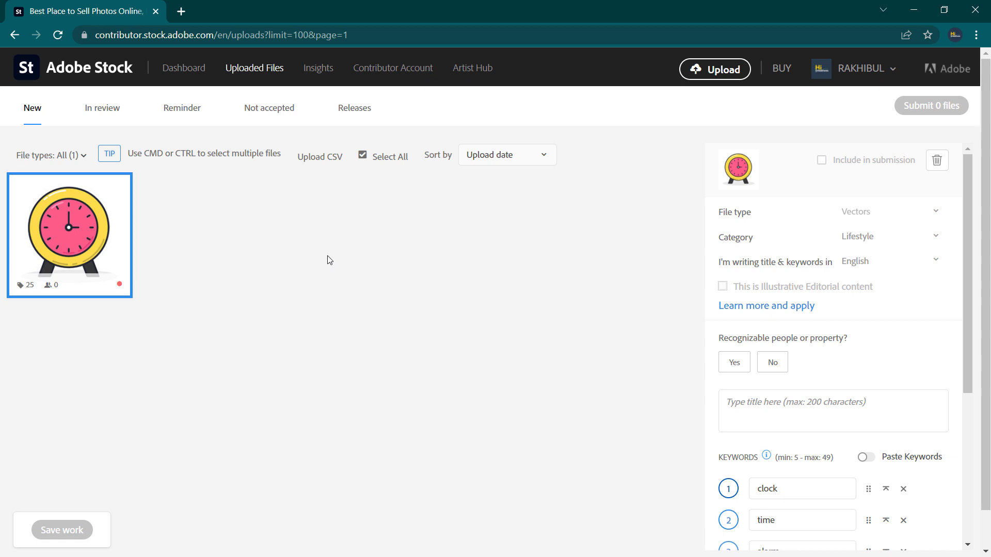
# Step: Delete the uploaded clock vector from the new files and confirm the removal
pyautogui.scroll(-1, 329, 259)
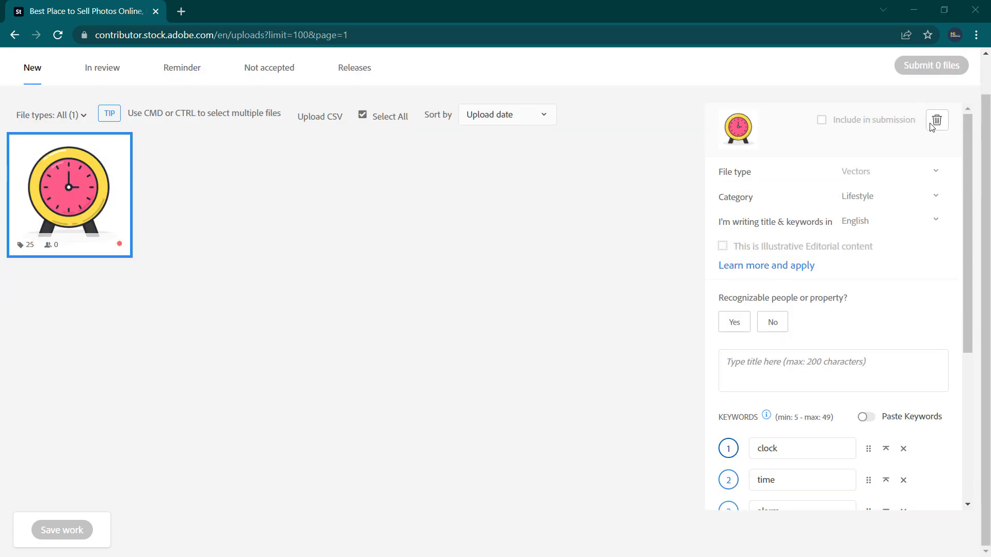
pyautogui.click(937, 120)
pyautogui.click(475, 235)
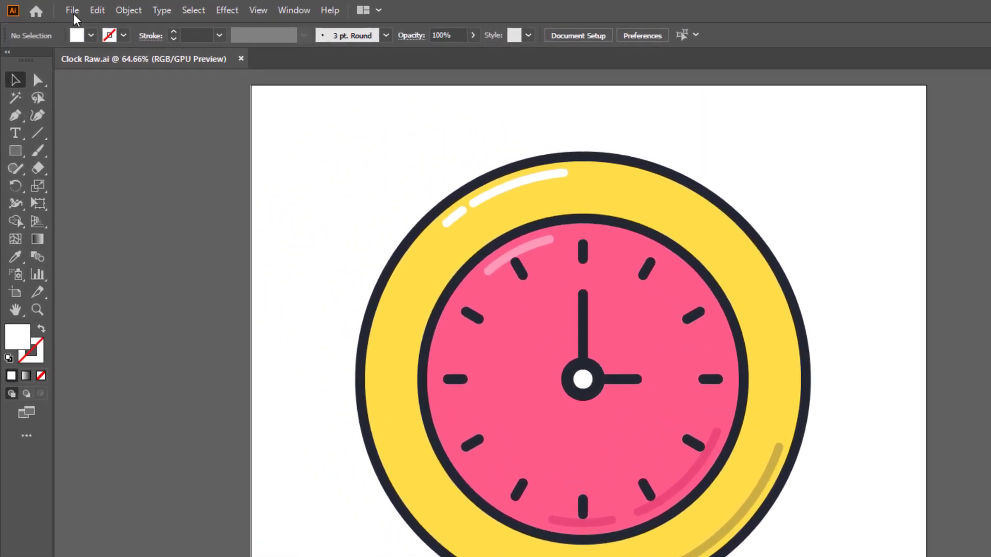
# Step: Switch to Illustrator and create a new document of 4000 x 4000 px with RGB color mode and 72 ppi raster effects
pyautogui.click(57, 7)
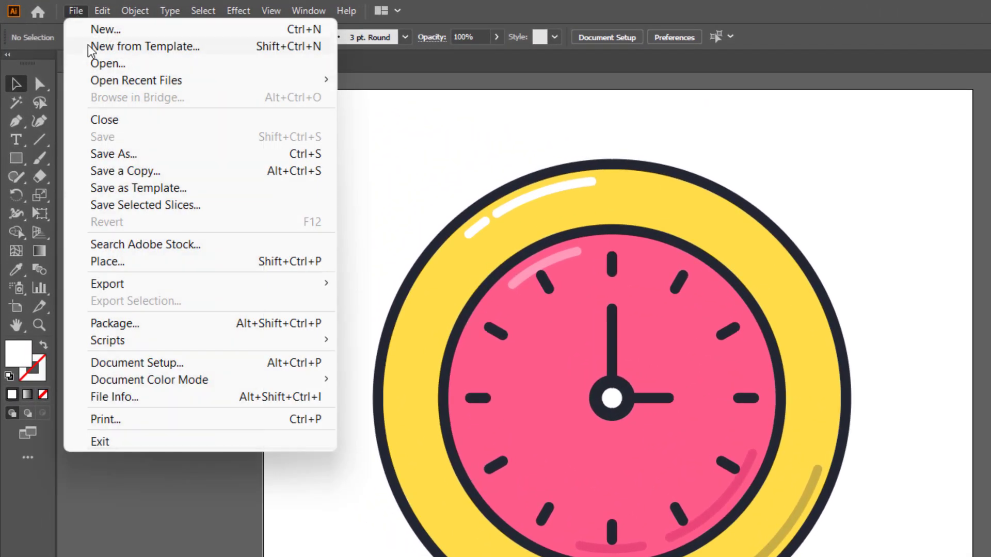
pyautogui.click(87, 32)
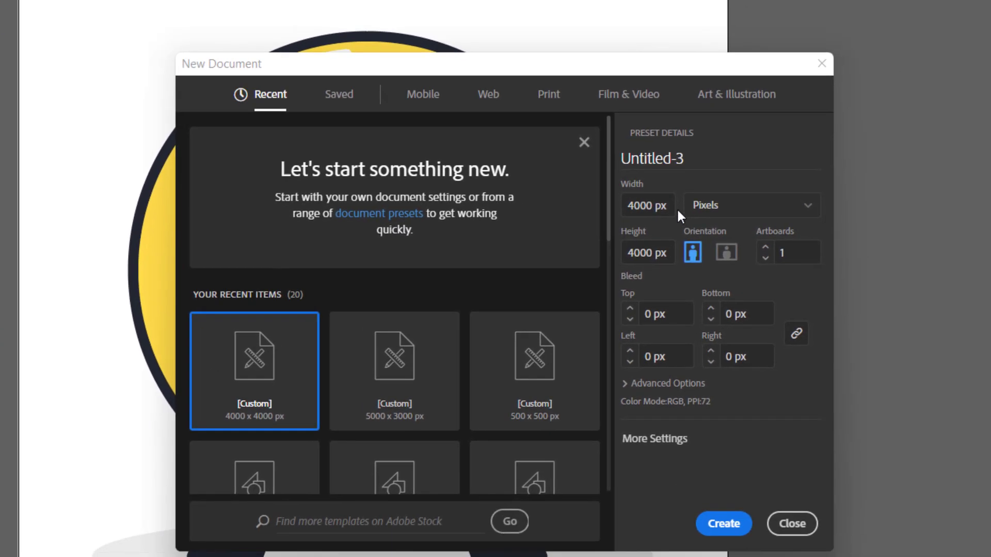
pyautogui.click(653, 209)
pyautogui.press('Tab')
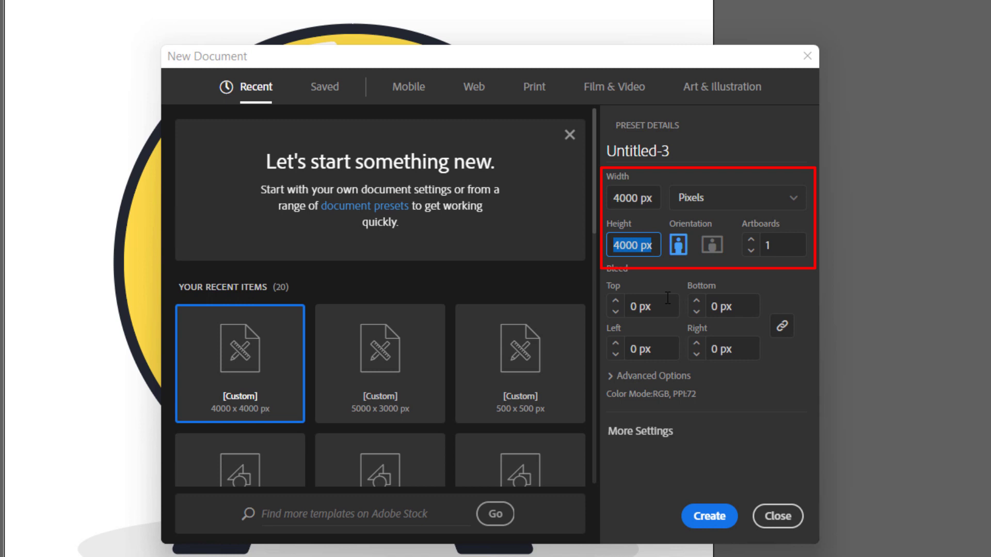
pyautogui.click(649, 441)
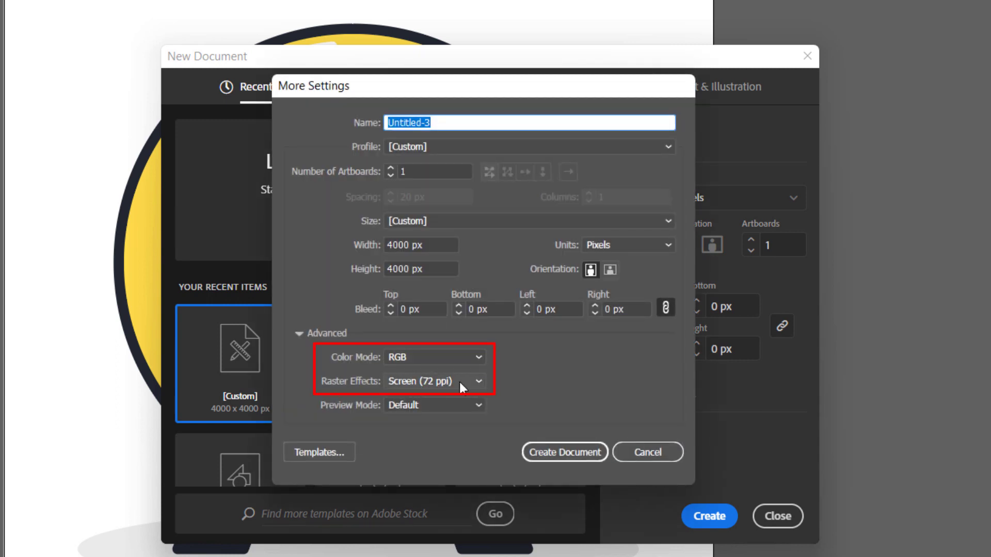
pyautogui.click(562, 453)
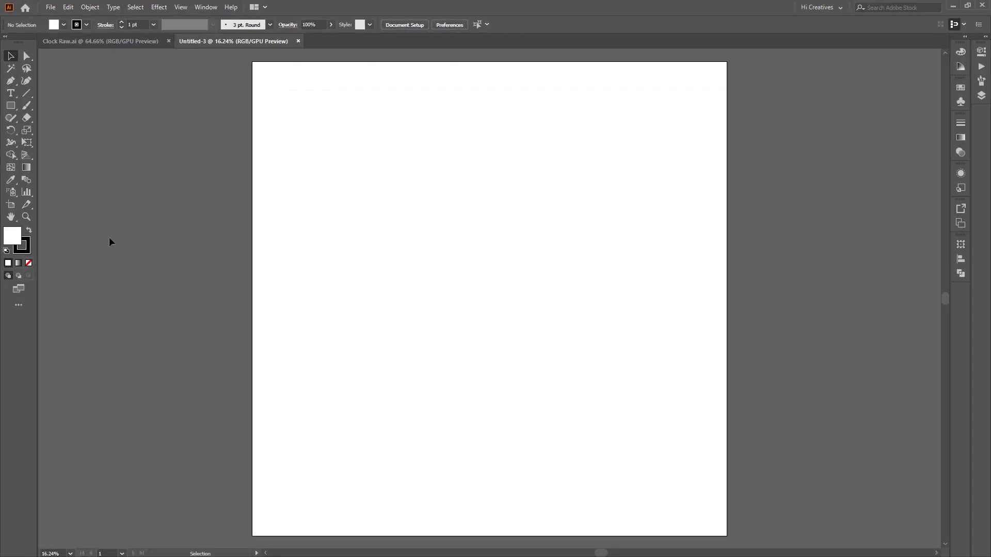
# Step: Copy the entire clock artwork from Clock Raw.ai and paste it into the new 4000 x 4000 px document
pyautogui.click(133, 40)
pyautogui.click(247, 186)
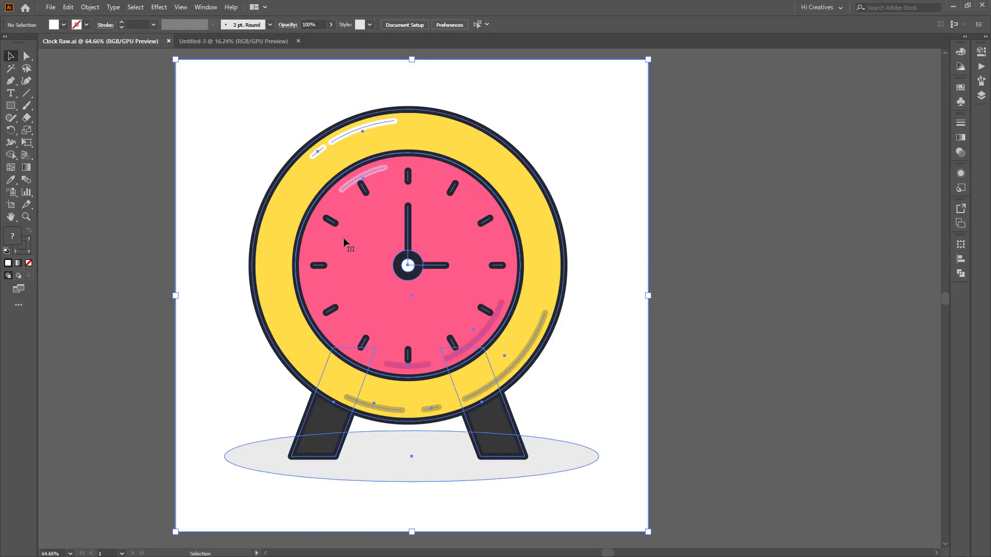
pyautogui.scroll(-1, 371, 239)
pyautogui.press('a')
pyautogui.hotkey('ctrl', 'c')
pyautogui.click(212, 42)
pyautogui.hotkey('ctrl', 'v')
pyautogui.press('v')
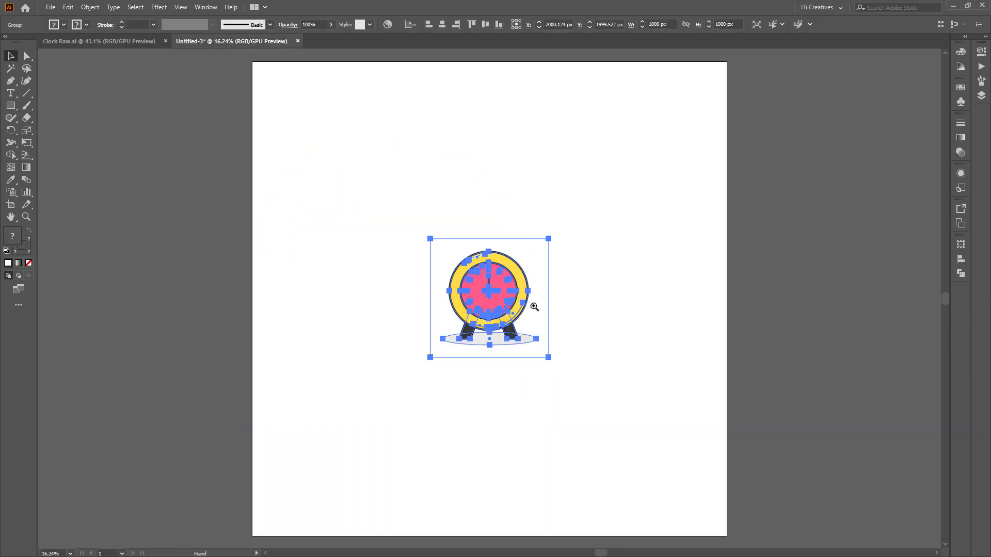
# Step: Expand the appearance of the pasted clock artwork, then expand its fills and strokes into shapes
pyautogui.hotkey('ctrl', '=')
pyautogui.hotkey('ctrl', '=')
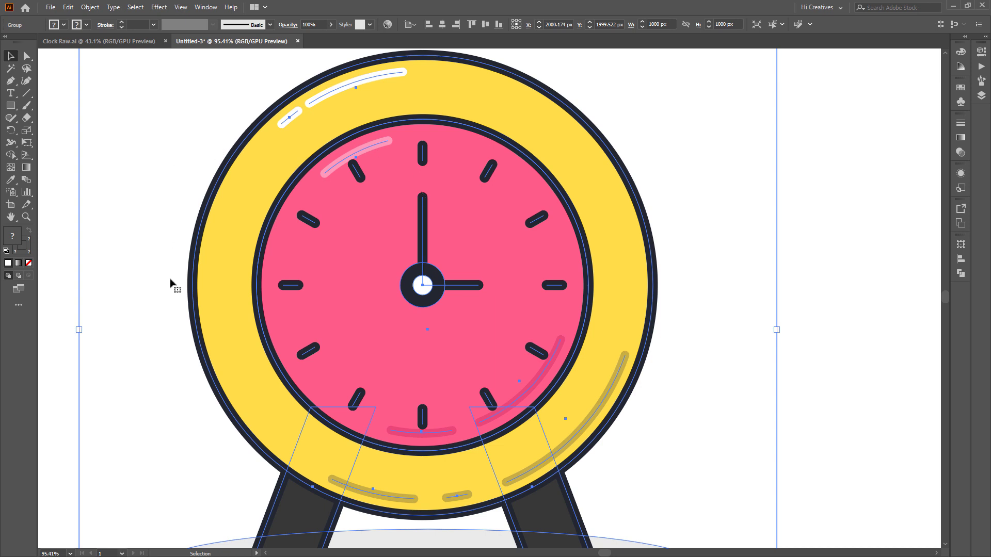
pyautogui.click(87, 8)
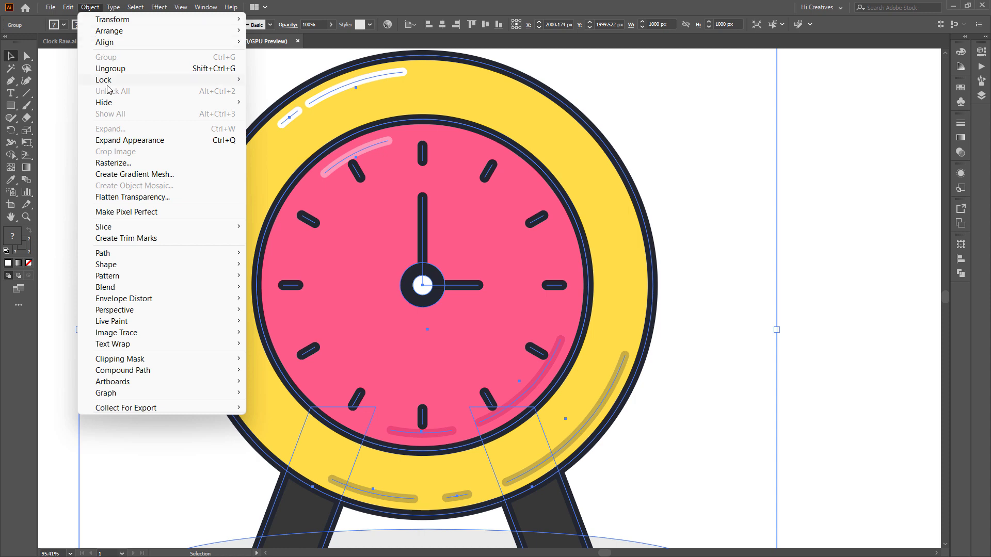
pyautogui.click(114, 144)
pyautogui.click(98, 7)
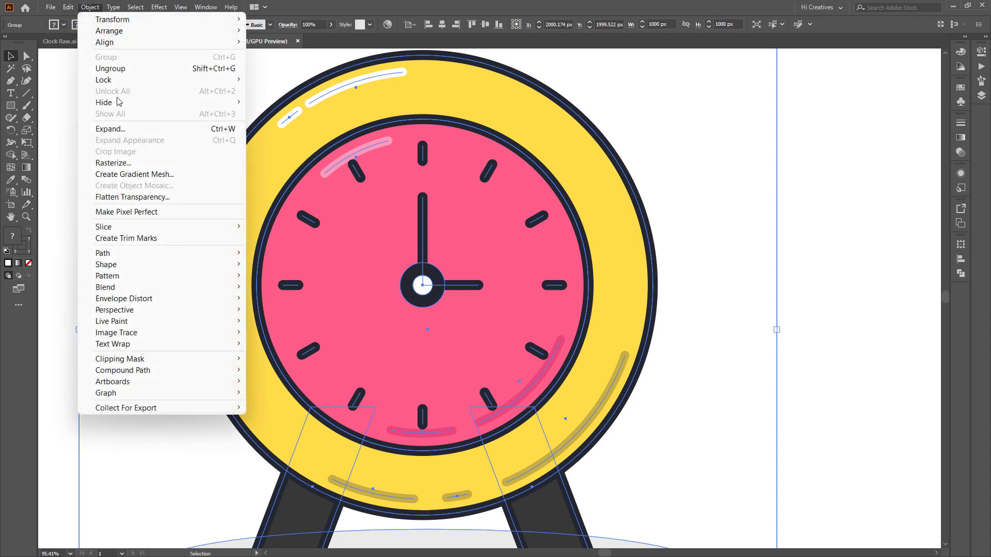
pyautogui.click(120, 128)
pyautogui.press('Return')
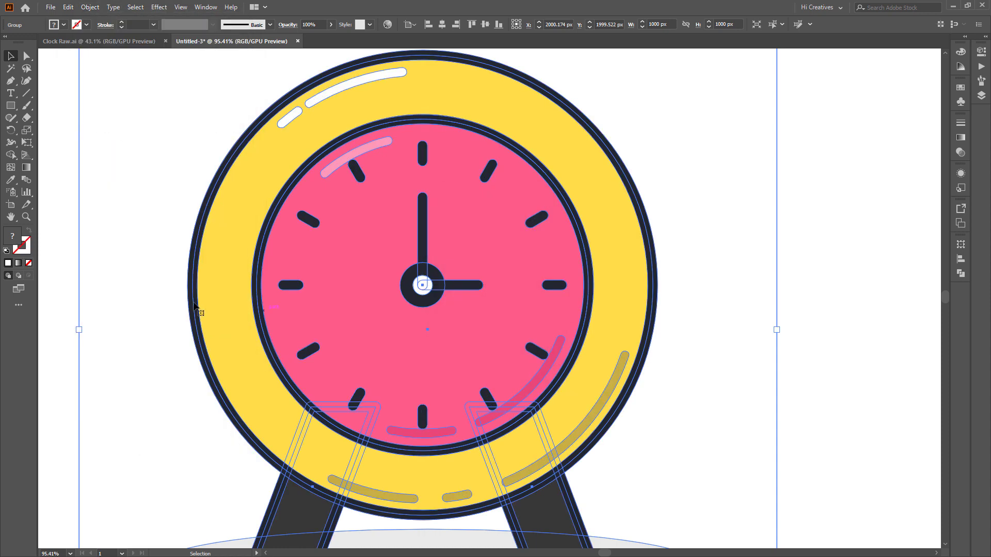
# Step: Center the clock artwork horizontally and vertically on the artboard and scale it from the center to fill the artboard
pyautogui.keyDown('ctrl'); pyautogui.keyDown('alt'); pyautogui.click(250, 302); pyautogui.keyUp('alt'); pyautogui.keyUp('ctrl')
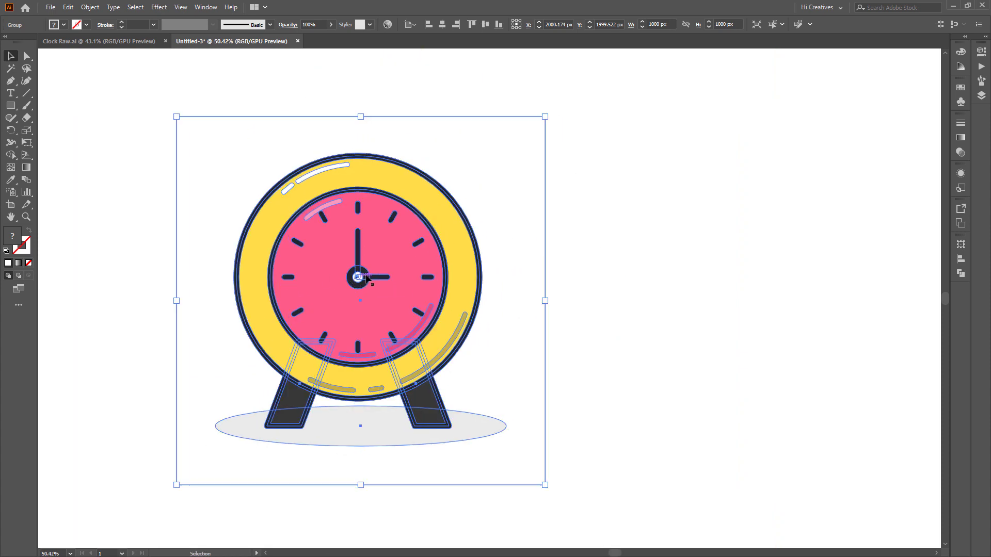
pyautogui.keyDown('ctrl'); pyautogui.keyDown('alt'); pyautogui.click(291, 278); pyautogui.keyUp('alt'); pyautogui.keyUp('ctrl')
pyautogui.hotkey('ctrl', '-')
pyautogui.click(441, 24)
pyautogui.click(485, 25)
pyautogui.moveTo(459, 288); pyautogui.dragTo(655, 306)
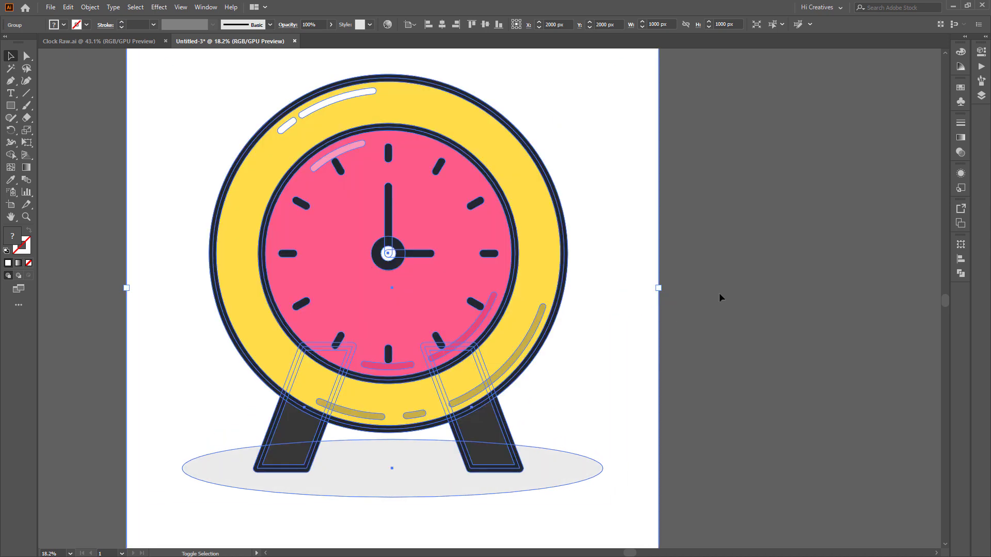
pyautogui.click(705, 303)
# Step: Examine how the white background's corners and edges line up with the artboard around the clock
pyautogui.keyDown('ctrl'); pyautogui.click(375, 242); pyautogui.keyUp('ctrl')
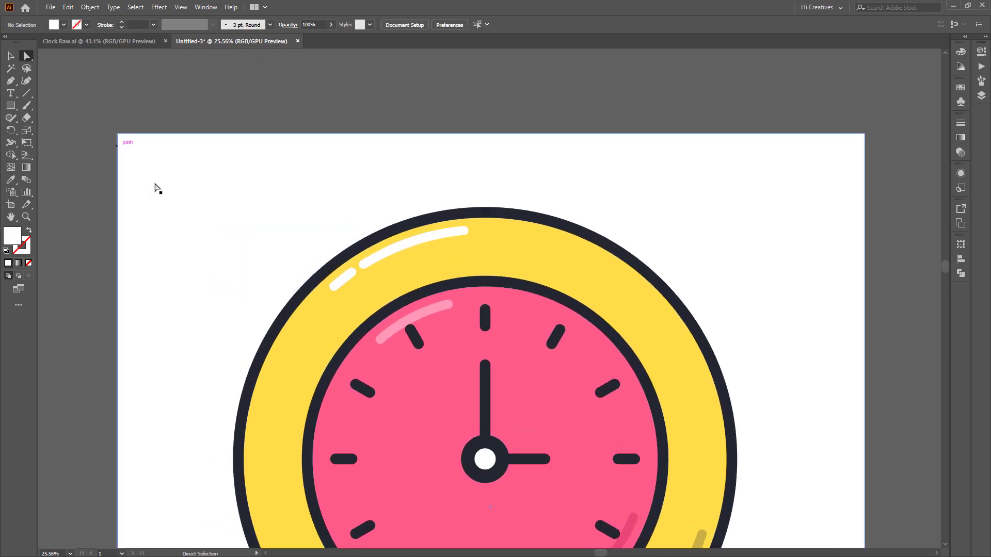
pyautogui.moveTo(115, 137); pyautogui.dragTo(639, 316)
pyautogui.moveTo(304, 165); pyautogui.dragTo(253, 191)
pyautogui.click(168, 176)
pyautogui.scroll(-10, 153, 235)
pyautogui.scroll(-1, 390, 243)
pyautogui.hscroll(3, 531, 261)
pyautogui.scroll(4, 409, 290)
pyautogui.hotkey('ctrl', 'a')
pyautogui.click(79, 303)
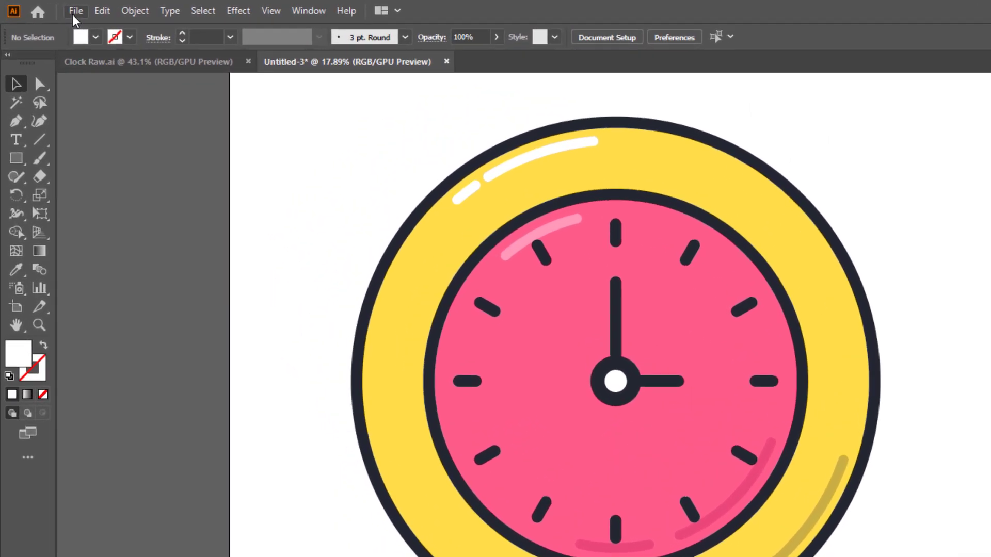
# Step: Start saving the document under the name Clock in the Illustrator EPS format
pyautogui.click(76, 10)
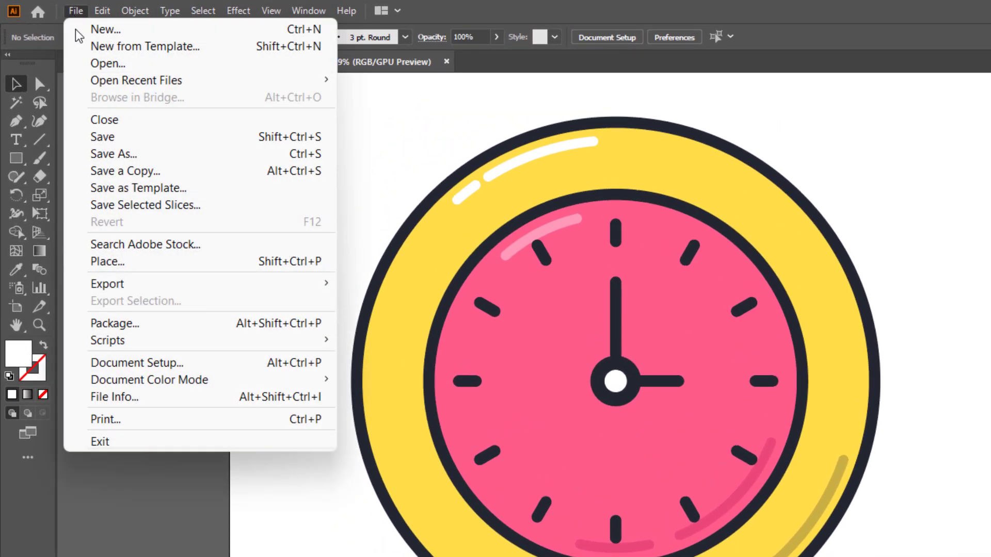
pyautogui.click(113, 154)
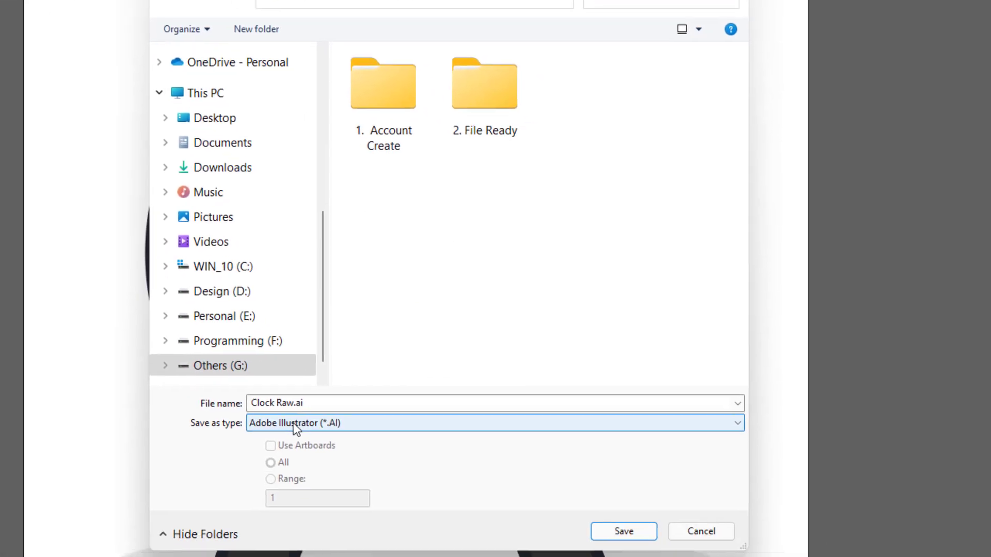
pyautogui.click(281, 416)
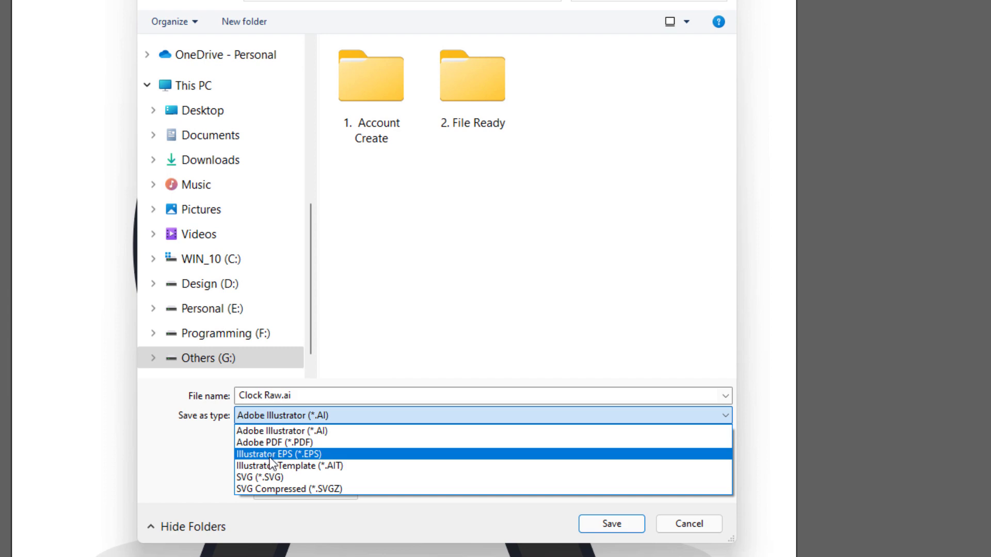
pyautogui.click(269, 456)
pyautogui.click(267, 400)
pyautogui.moveTo(264, 396); pyautogui.dragTo(342, 394)
pyautogui.press('BackSpace')
pyautogui.press('BackSpace')
pyautogui.press('Tab')
pyautogui.click(603, 528)
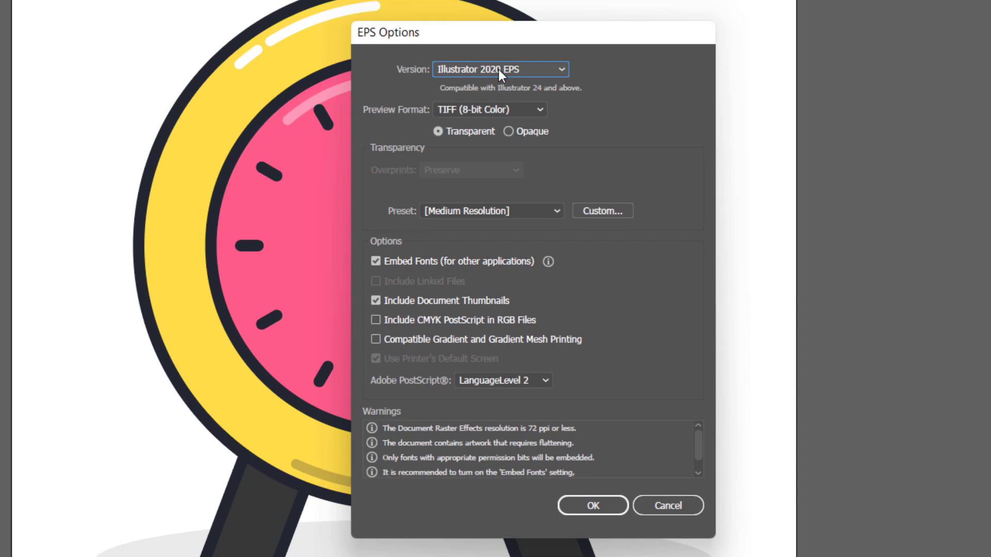
# Step: Set the EPS version to Illustrator 10 EPS and complete the save
pyautogui.click(498, 69)
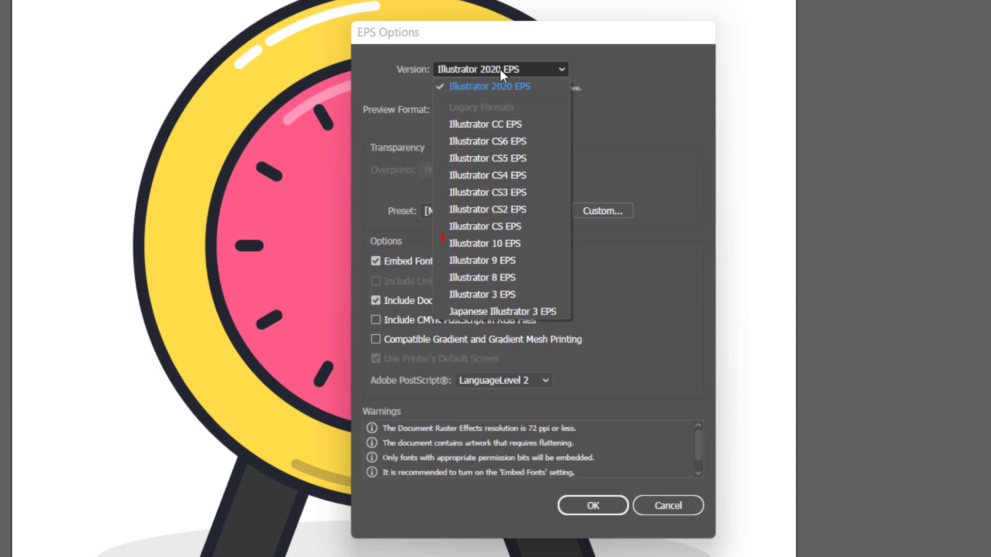
pyautogui.click(504, 244)
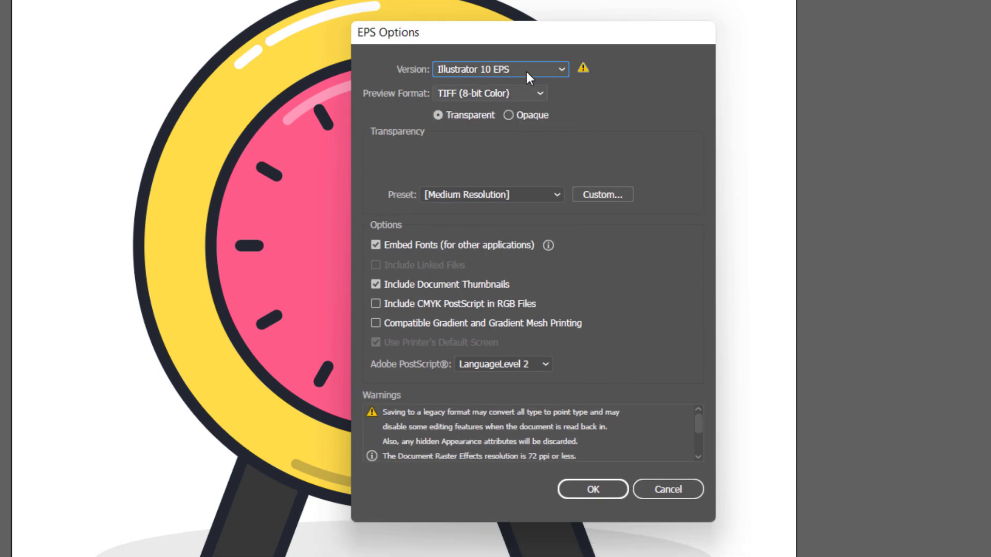
pyautogui.click(590, 490)
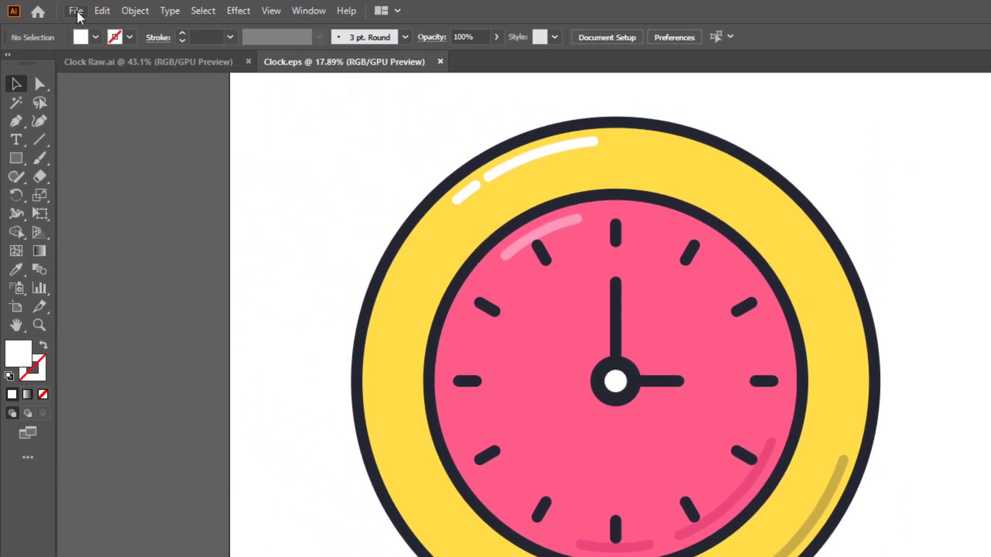
# Step: Export the clock artwork as Clock.jpg in JPEG format with Screen (72 ppi) resolution
pyautogui.click(77, 11)
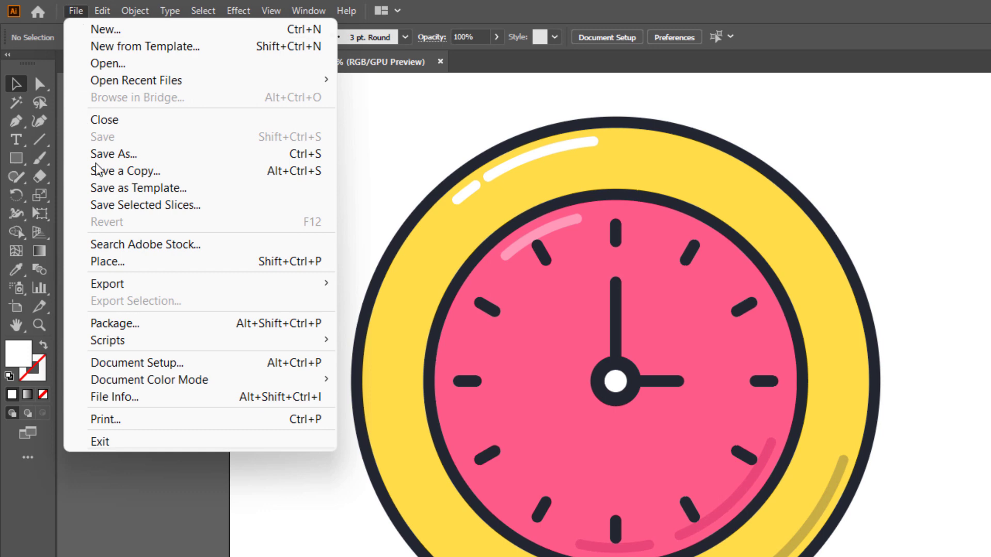
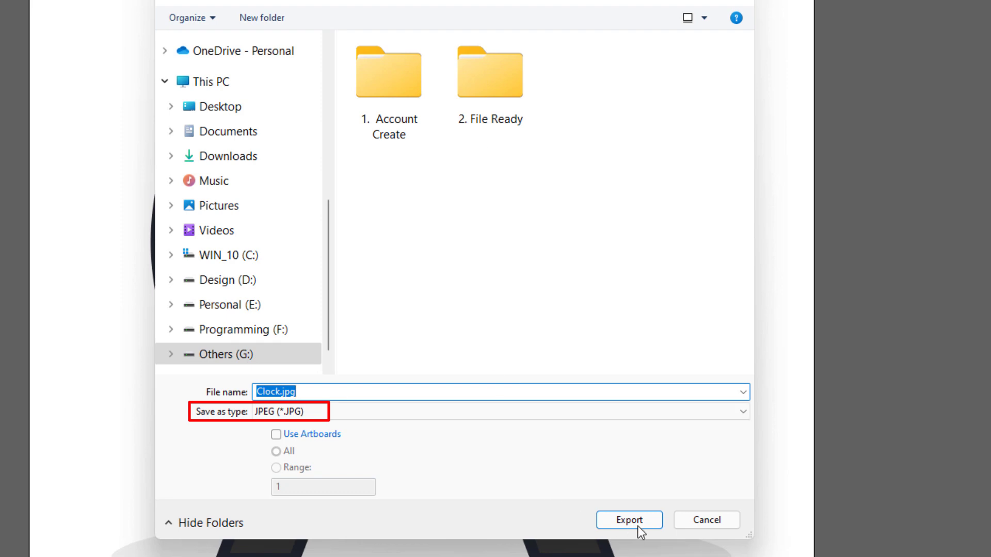
pyautogui.click(632, 522)
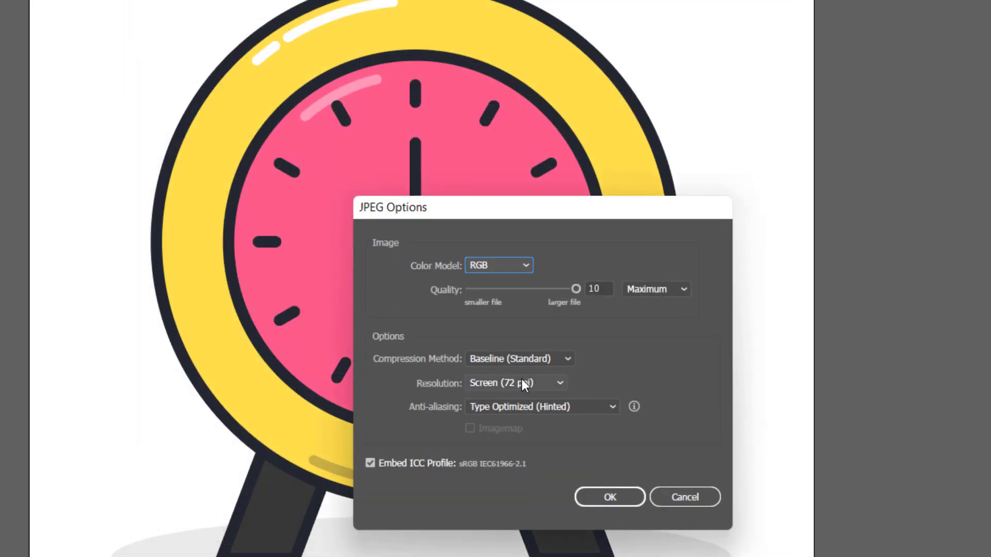
pyautogui.click(521, 383)
pyautogui.click(512, 435)
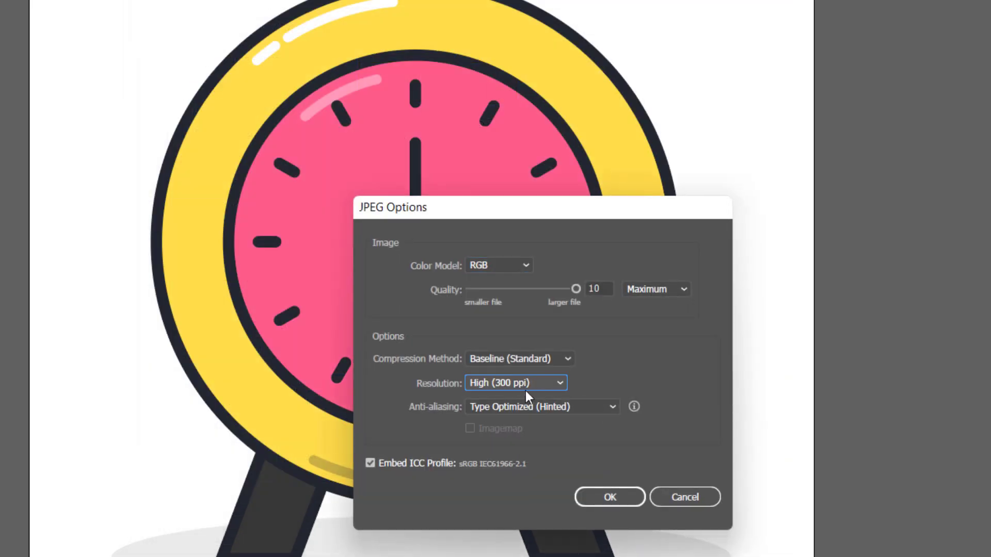
pyautogui.click(532, 382)
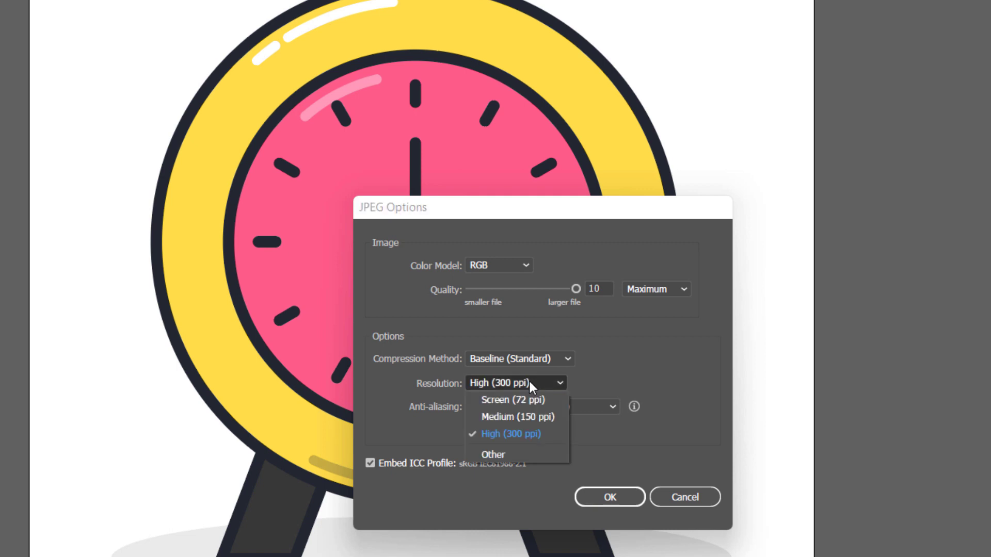
pyautogui.click(509, 401)
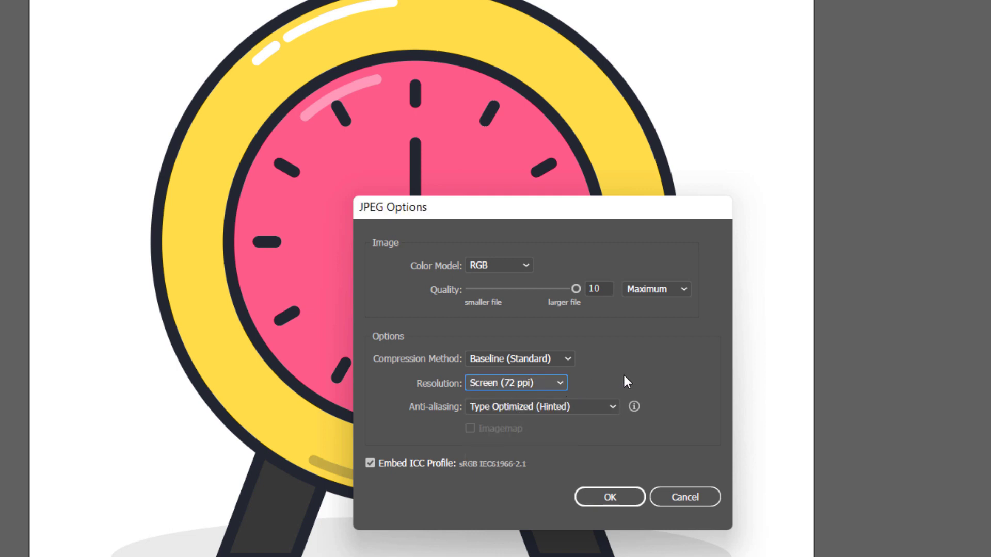
pyautogui.click(609, 499)
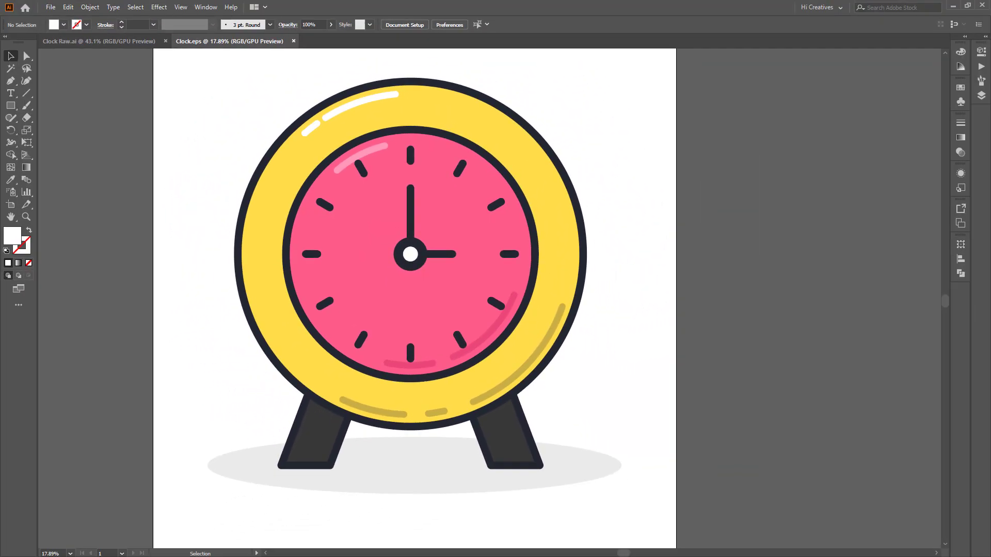
# Step: Switch to the Adobe Stock folder in File Explorer and compress Clock.eps and Clock.jpg together into a zipped folder
pyautogui.hotkey('alt', 'Tab')
pyautogui.moveTo(664, 346); pyautogui.dragTo(546, 157)
pyautogui.moveTo(361, 288); pyautogui.dragTo(447, 192)
pyautogui.moveTo(440, 150); pyautogui.dragTo(438, 73)
pyautogui.click(370, 172)
pyautogui.moveTo(369, 173); pyautogui.dragTo(364, 225)
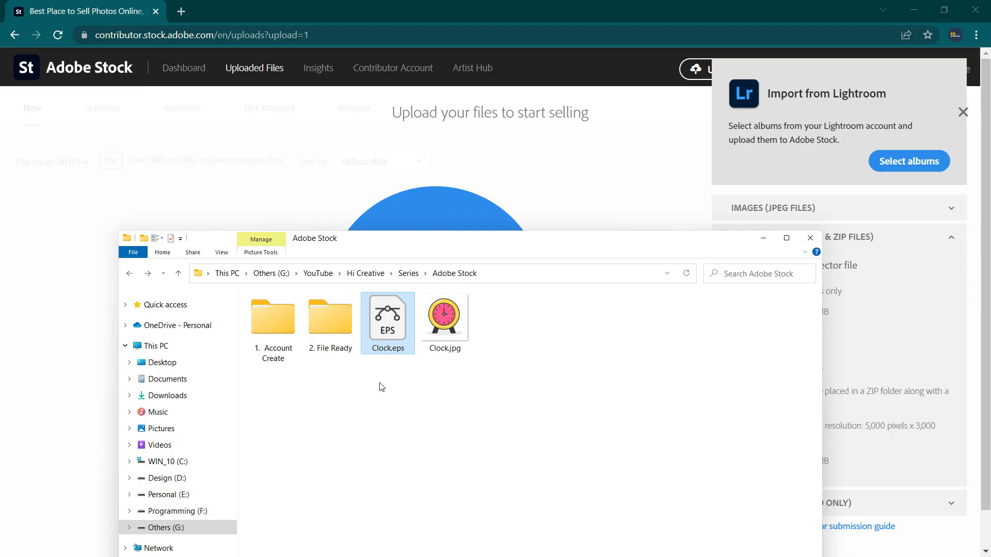
pyautogui.moveTo(335, 325); pyautogui.dragTo(450, 202)
pyautogui.rightClick(451, 202)
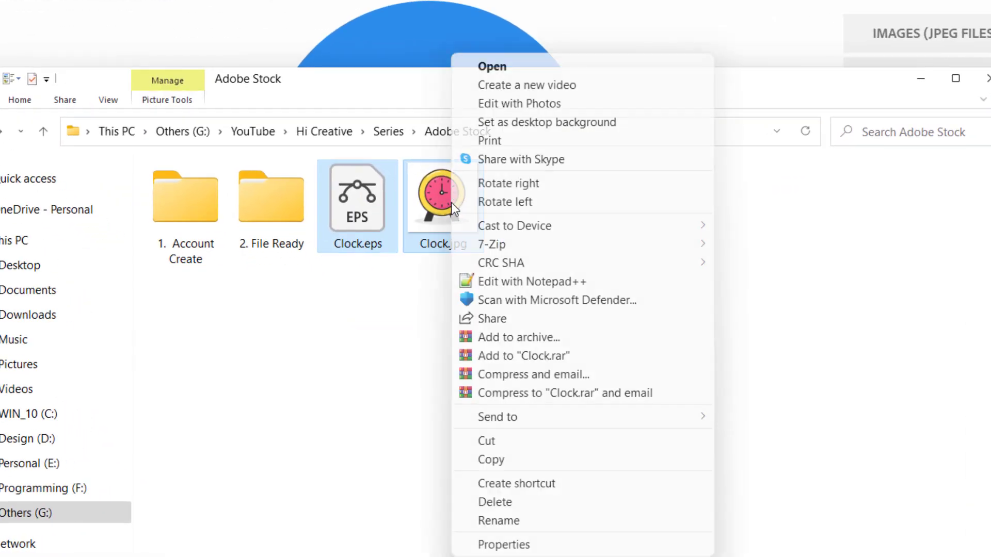
pyautogui.moveTo(518, 415)
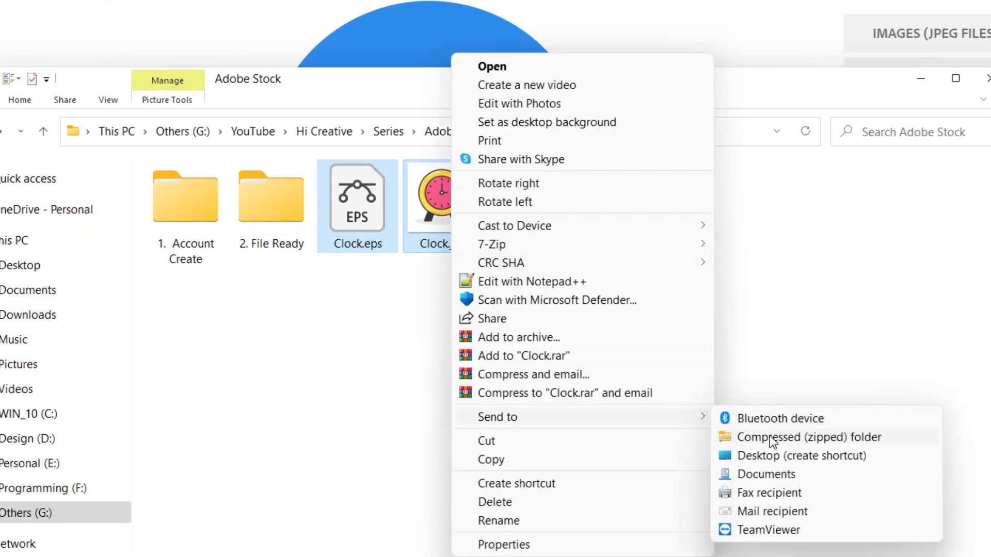
pyautogui.click(769, 435)
pyautogui.press('Return')
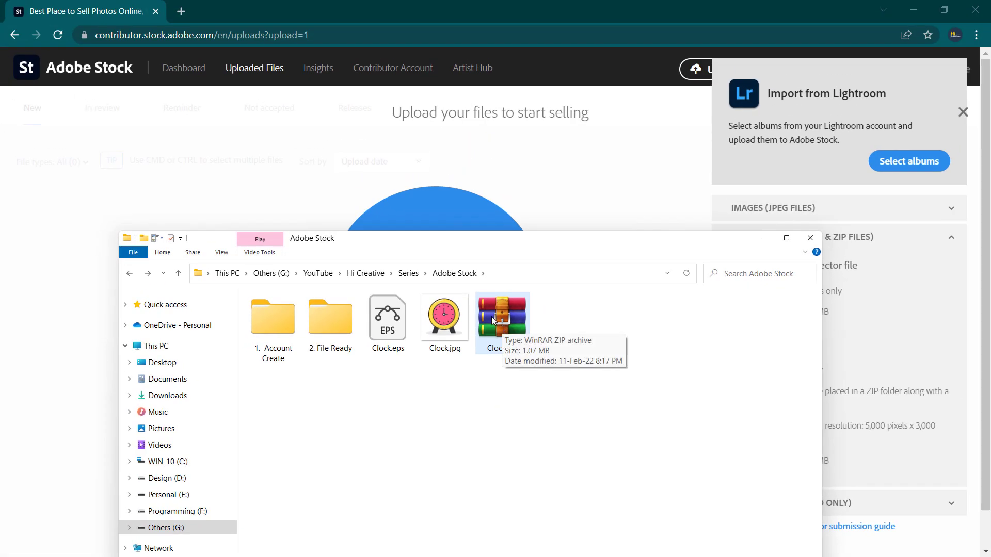
pyautogui.moveTo(512, 334); pyautogui.dragTo(316, 210)
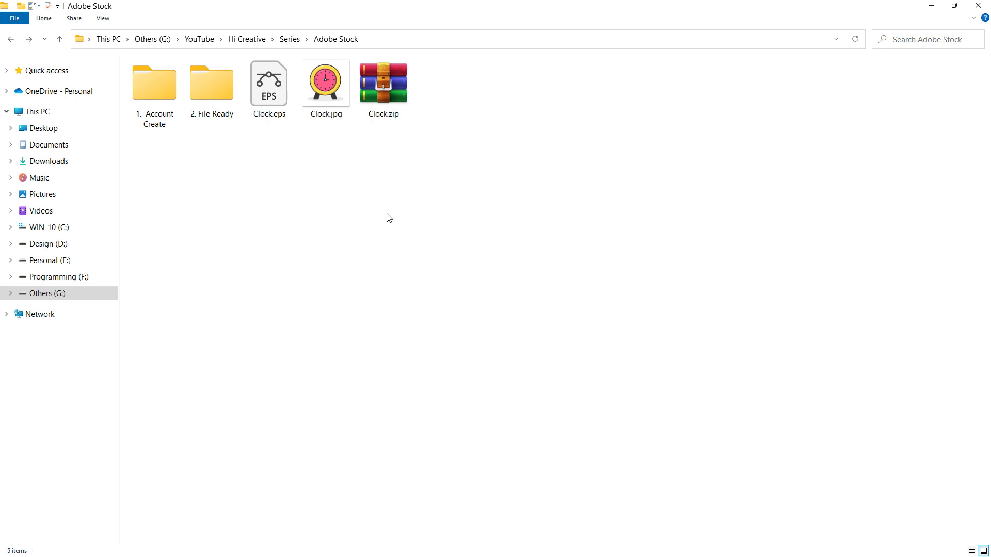
# Step: Create a new text document named Clock.txt in the Adobe Stock folder
pyautogui.rightClick(342, 301)
pyautogui.moveTo(467, 281)
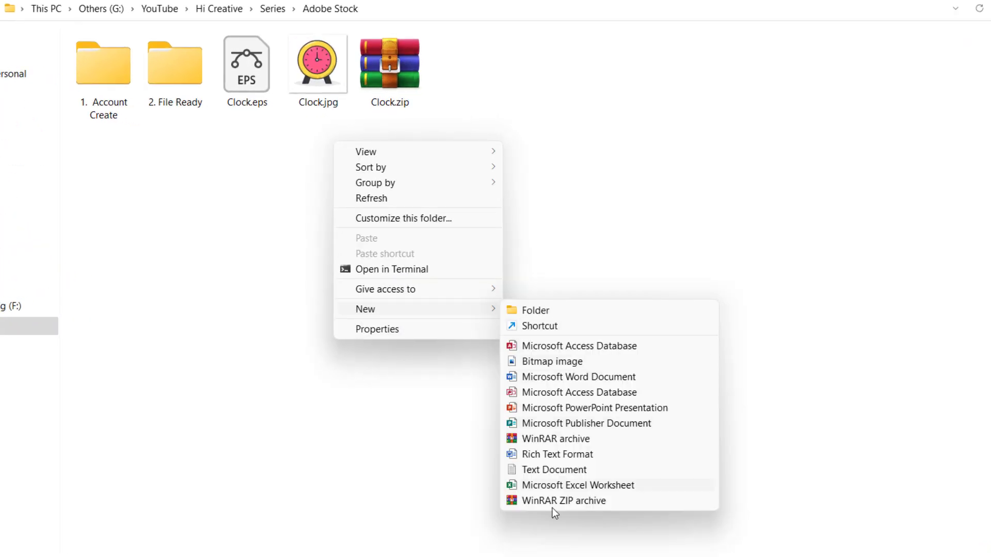
pyautogui.click(542, 469)
pyautogui.write('Clock')
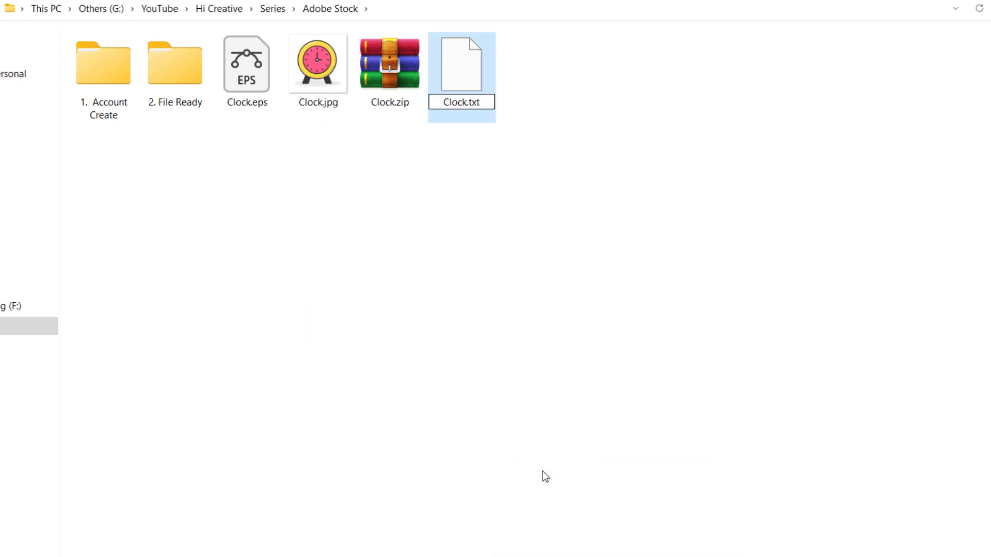
pyautogui.press('Return')
# Step: Open Clock.txt and write the title "Alarm Clock Illustration, flat alarm clock icon vector illustration"
pyautogui.doubleClick(423, 126)
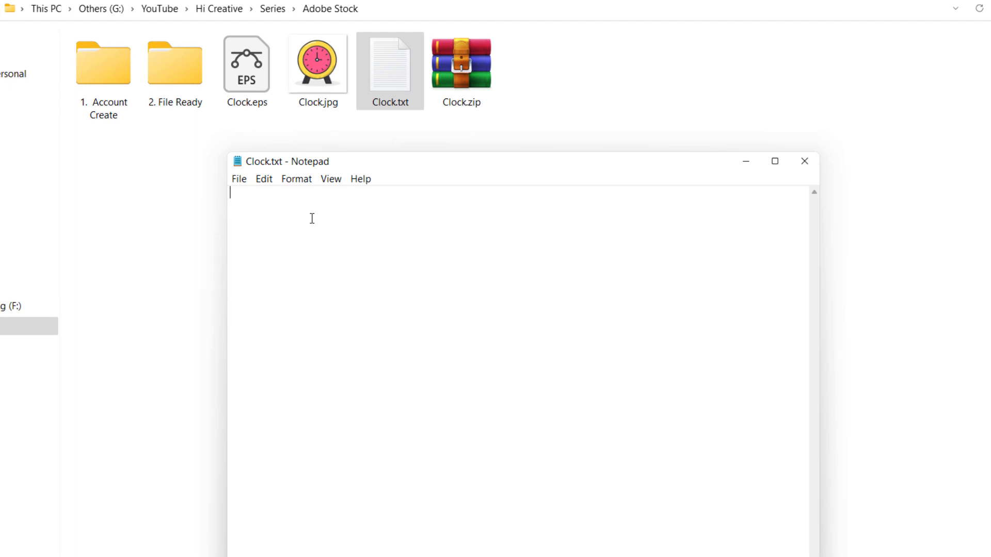
pyautogui.write('Alarm')
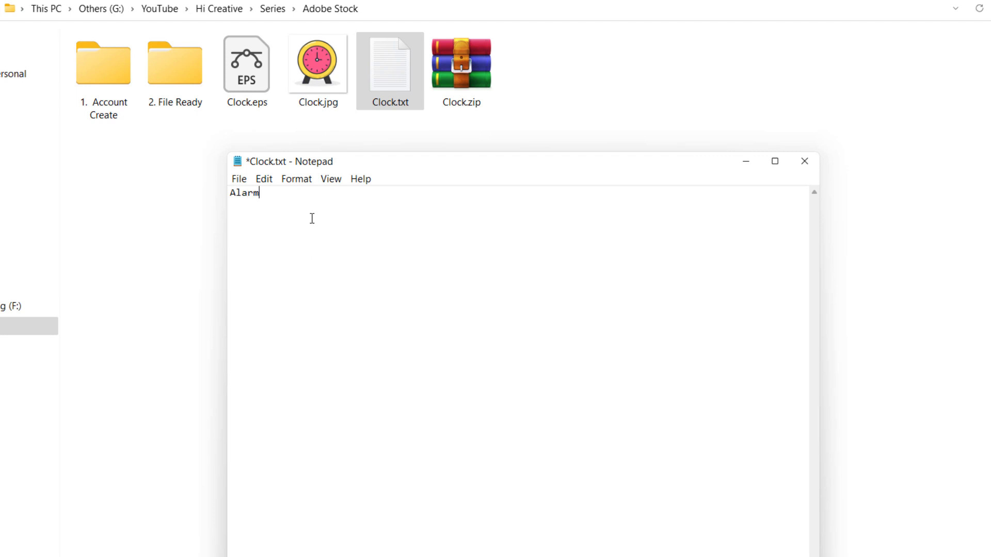
pyautogui.write(' Clock Illustration')
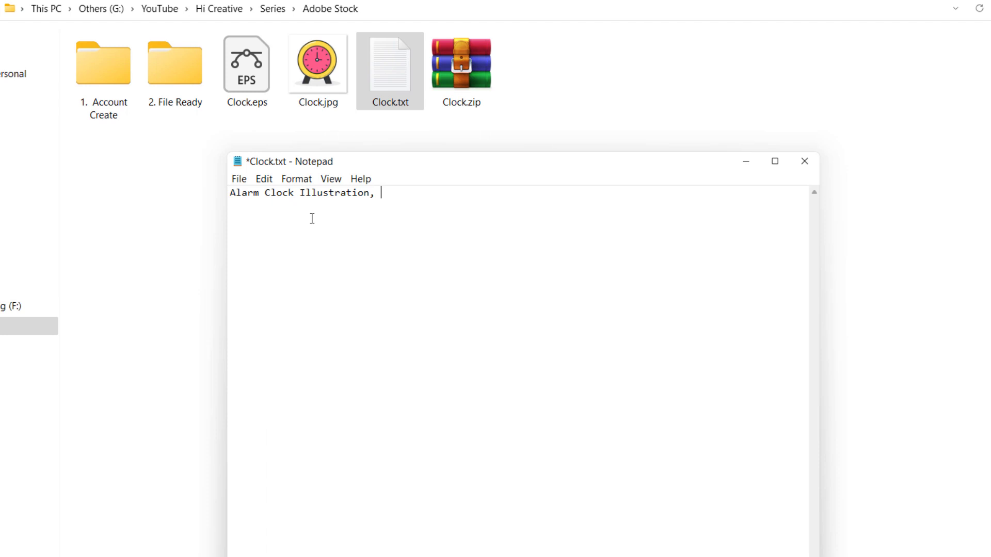
pyautogui.write(', flat alarm clock icon')
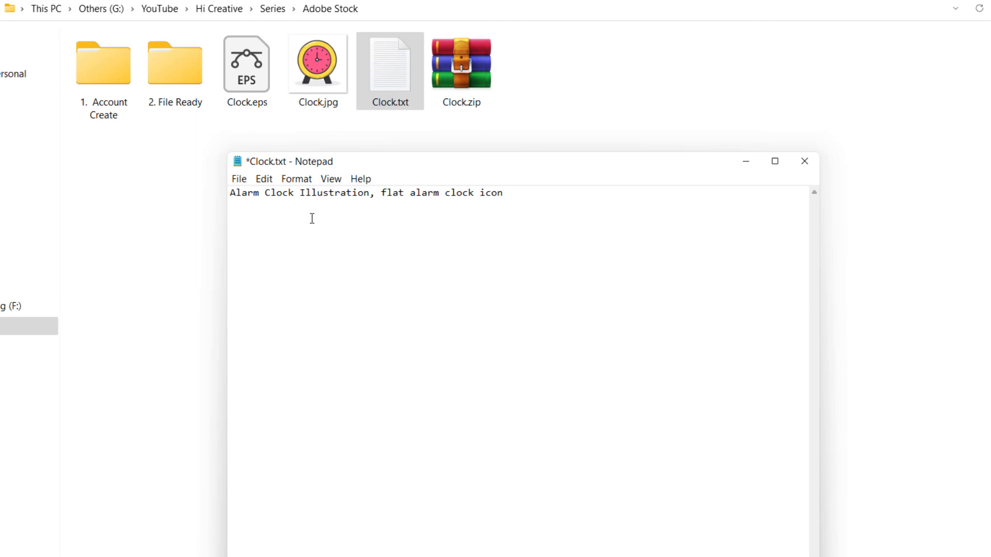
pyautogui.write(' vector illustration')
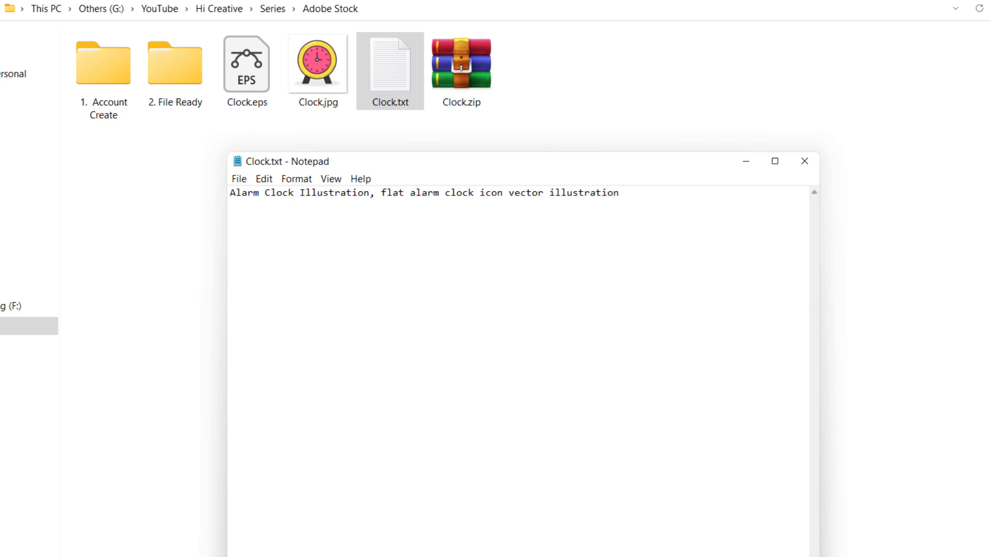
# Step: Add a comma-separated keyword list below the title, beginning with alarm, clock, alarm clock, clock icon, clock illustration, and save the text file
pyautogui.click(329, 248)
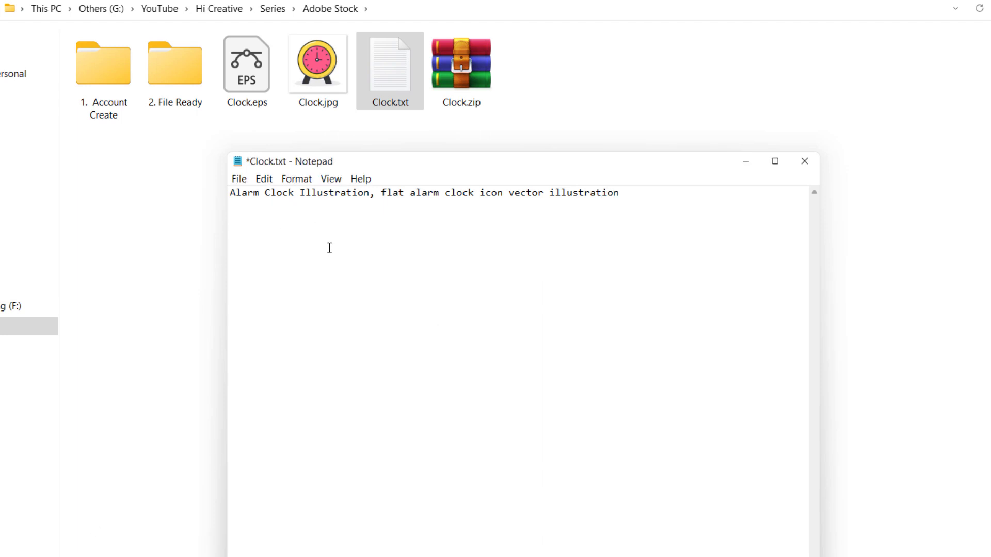
pyautogui.write('alarm, clock')
pyautogui.write(', alarm clock, clock icon, clock illustration, alarm clock icon, alarm clock illustration, time, icon, illustration, flat illustration, alarm clock flat illustration, vector, design')
pyautogui.hotkey('ctrl', 's')
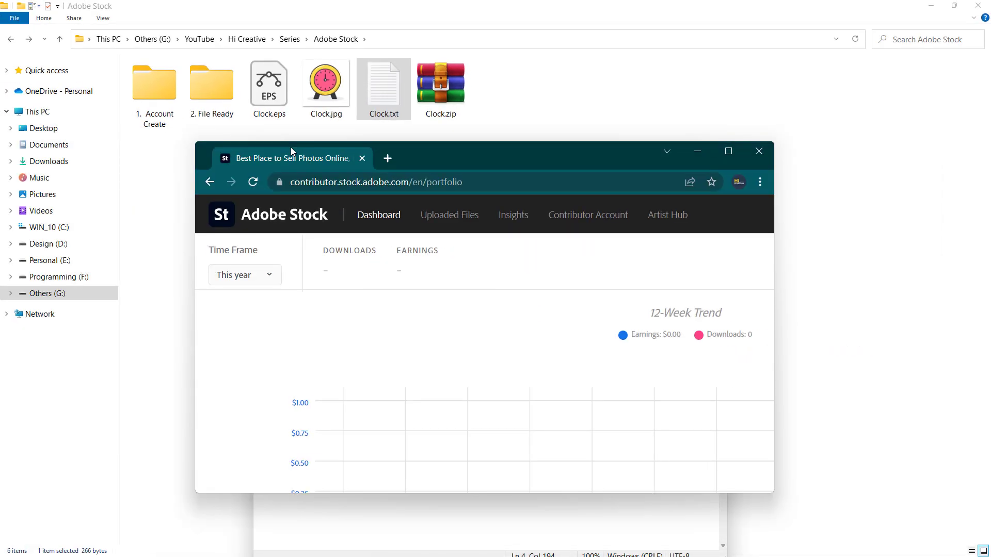
# Step: Maximize the browser, search Google for "adobestock" in a new tab, and open the stock.adobe.com site from the results
pyautogui.doubleClick(291, 149)
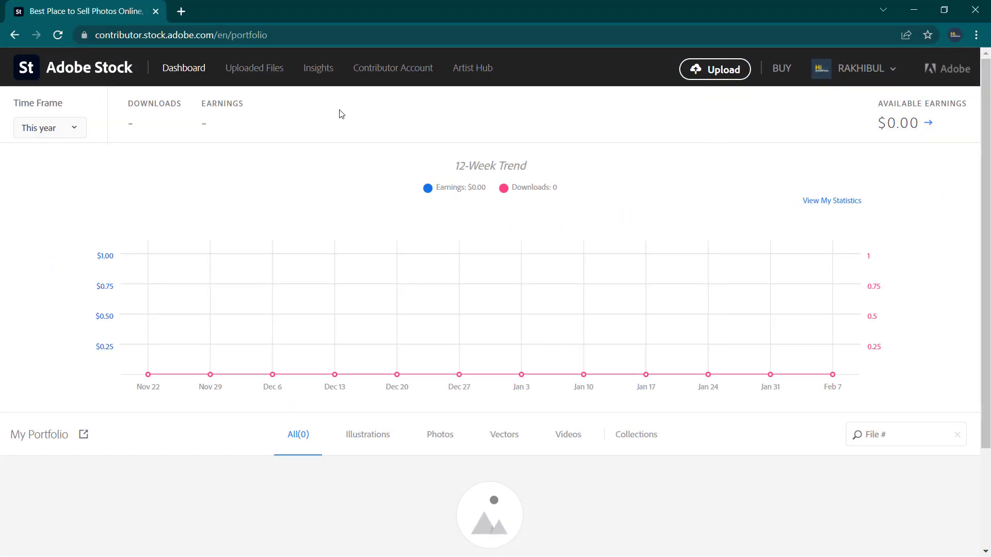
pyautogui.click(181, 11)
pyautogui.write('a')
pyautogui.press('BackSpace')
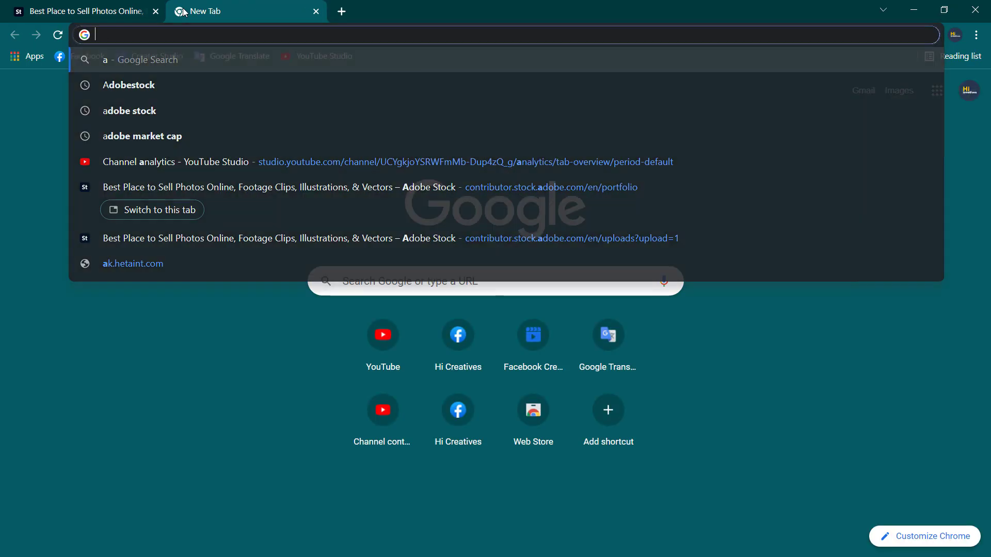
pyautogui.write('s')
pyautogui.press('BackSpace')
pyautogui.press('BackSpace')
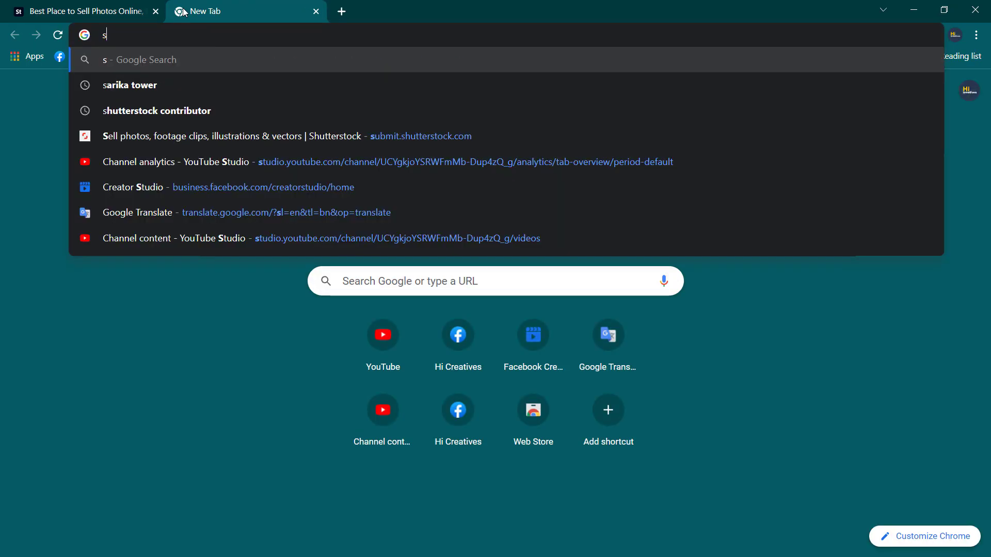
pyautogui.write('adobestock')
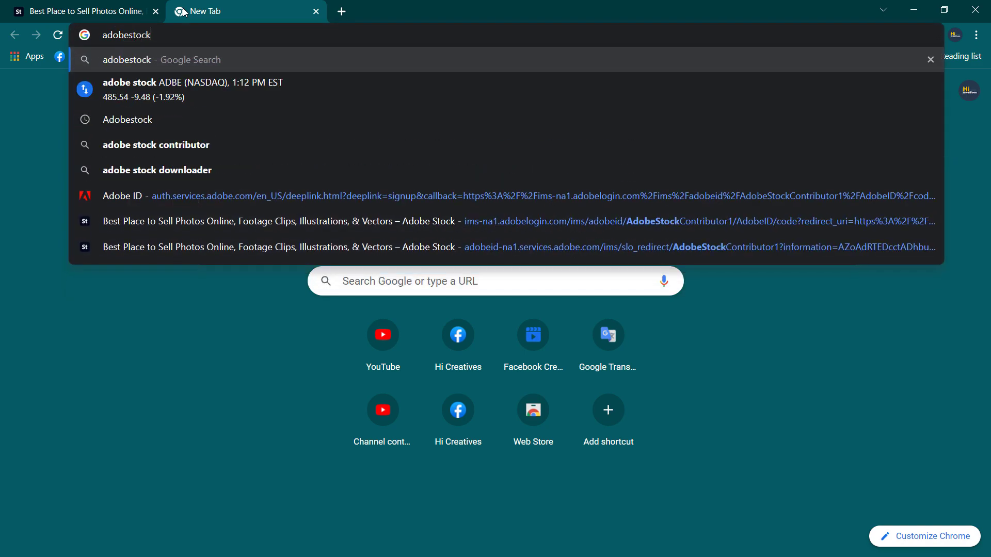
pyautogui.press('Return')
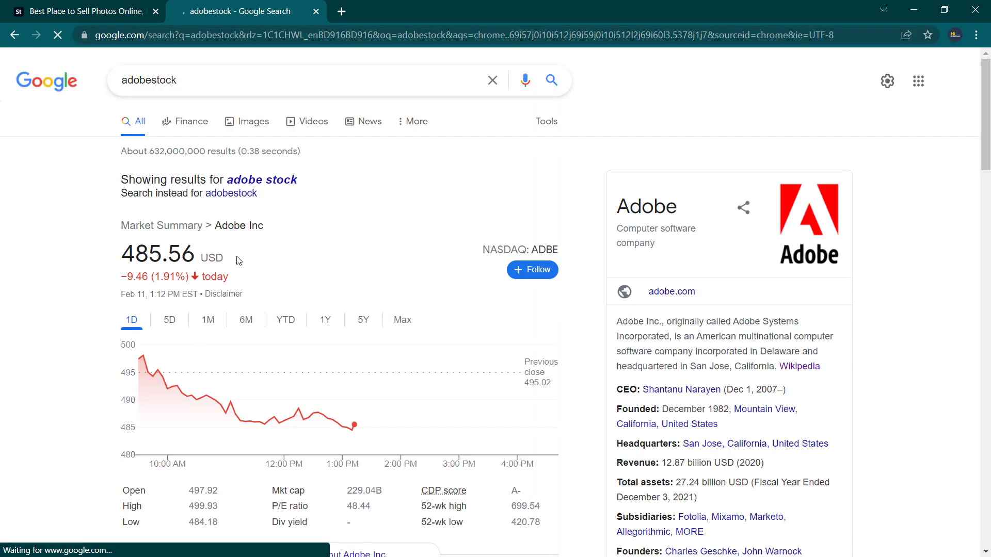
pyautogui.scroll(-9, 222, 243)
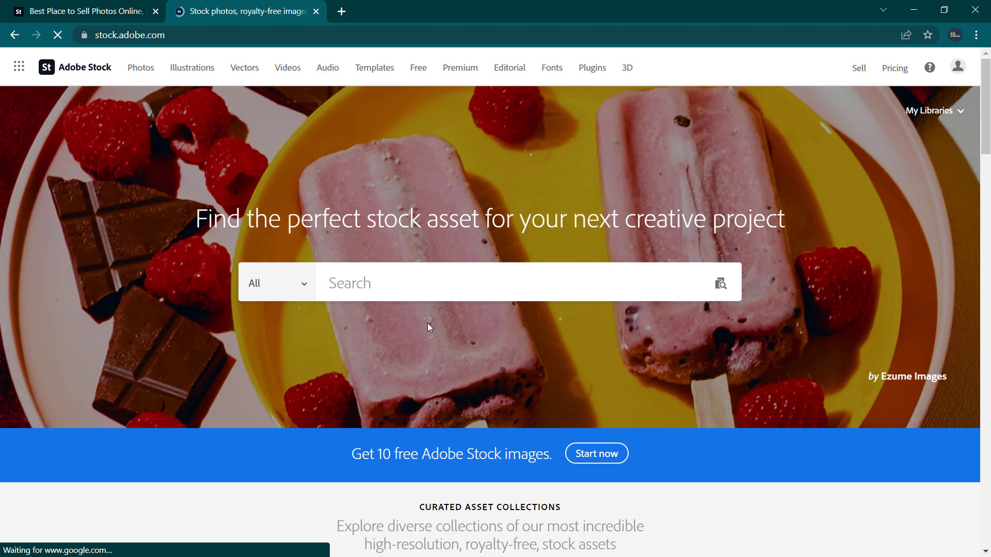
# Step: Search Adobe Stock for "clock" and filter the results to the Vectors subcategory
pyautogui.click(381, 273)
pyautogui.write('clock')
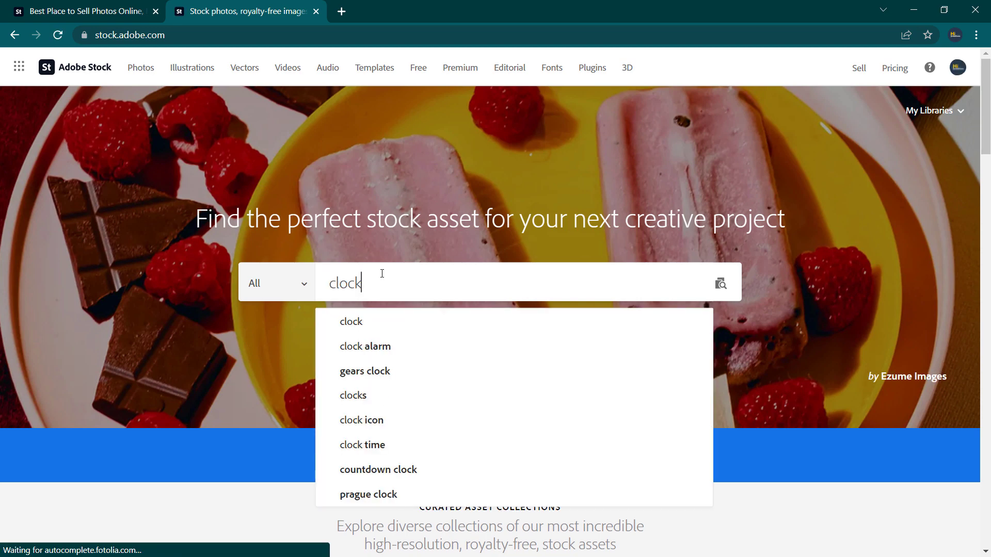
pyautogui.press('Return')
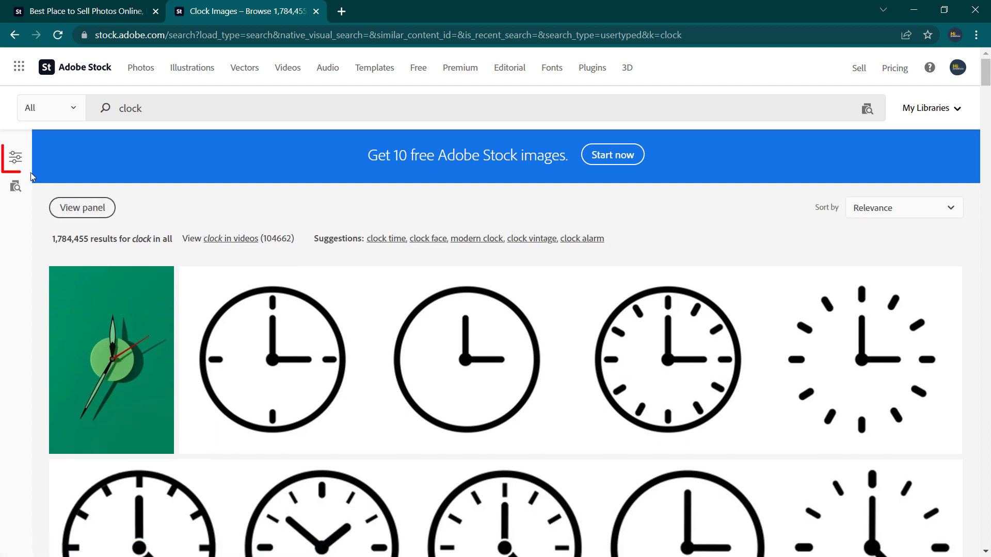
pyautogui.click(17, 163)
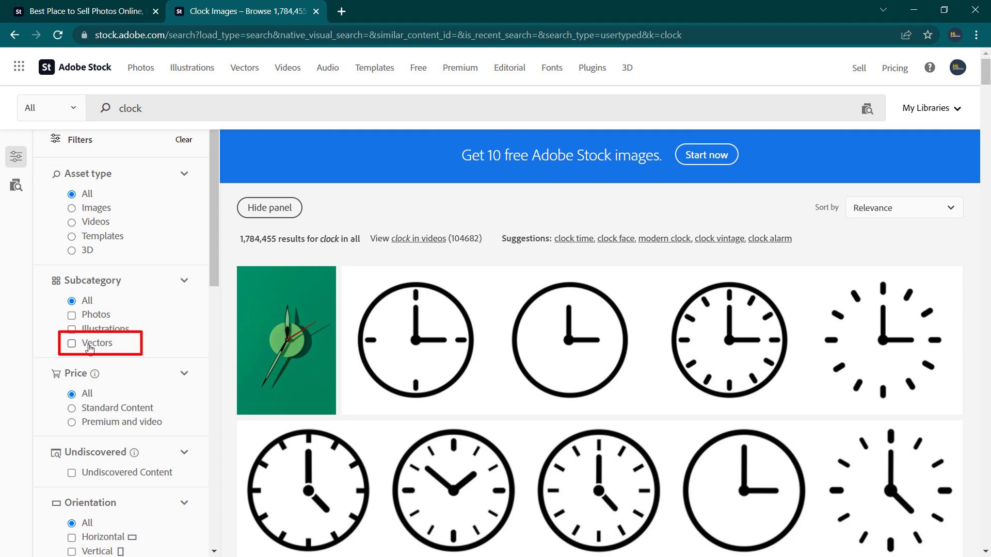
pyautogui.click(72, 343)
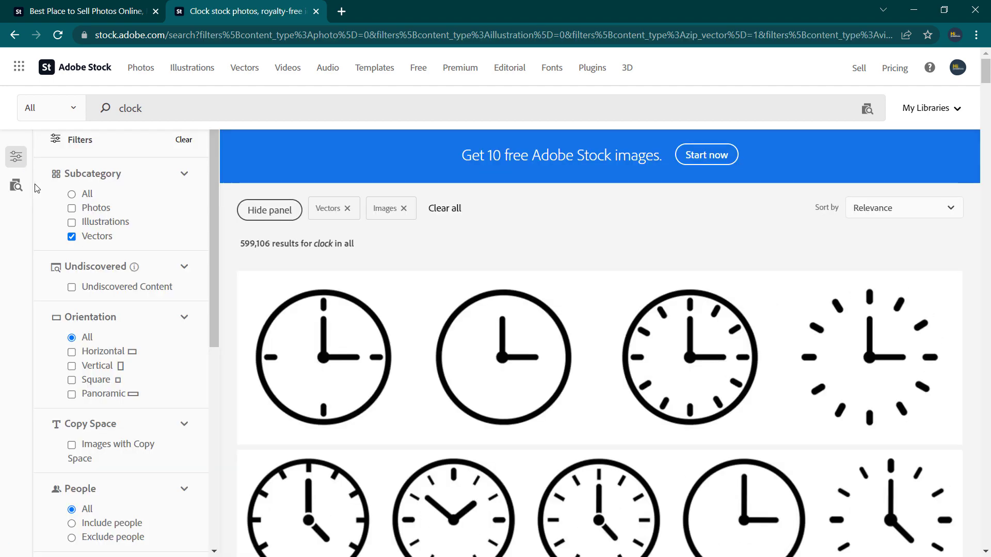
# Step: Open the red wall clock, the orange-background flat clock and the ringing alarm clock from the results in separate new tabs
pyautogui.scroll(-10, 471, 332)
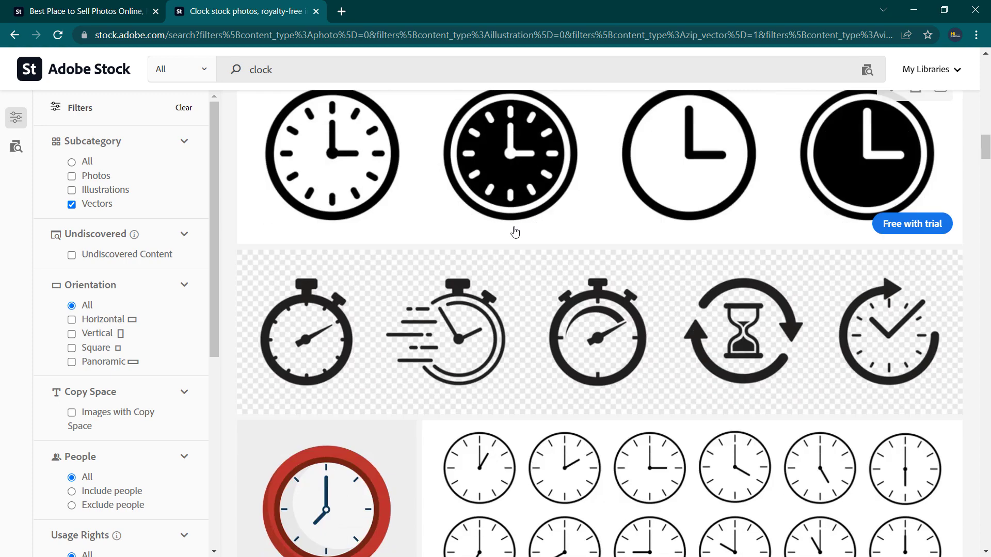
pyautogui.scroll(-4, 514, 232)
pyautogui.rightClick(334, 301)
pyautogui.click(387, 305)
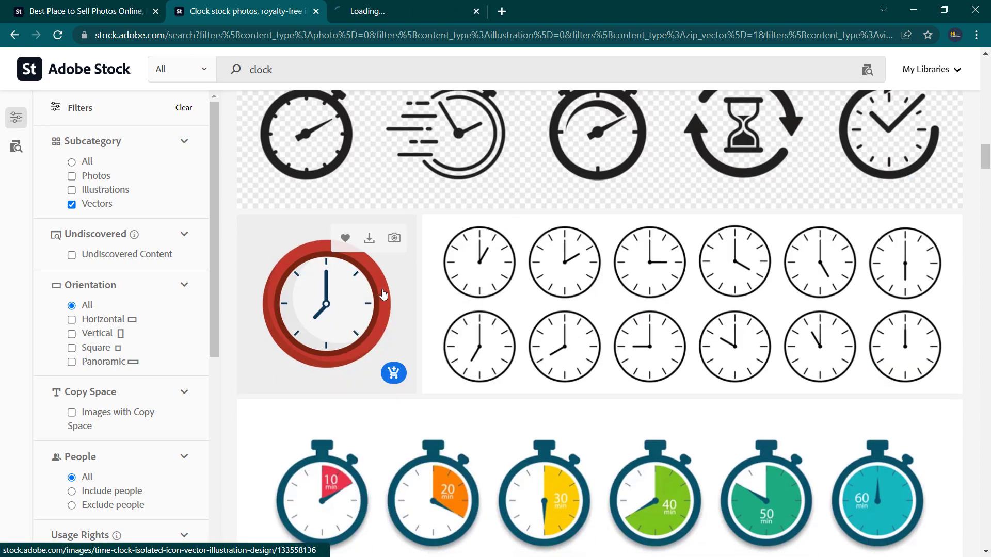
pyautogui.scroll(-6, 383, 293)
pyautogui.scroll(-3, 383, 294)
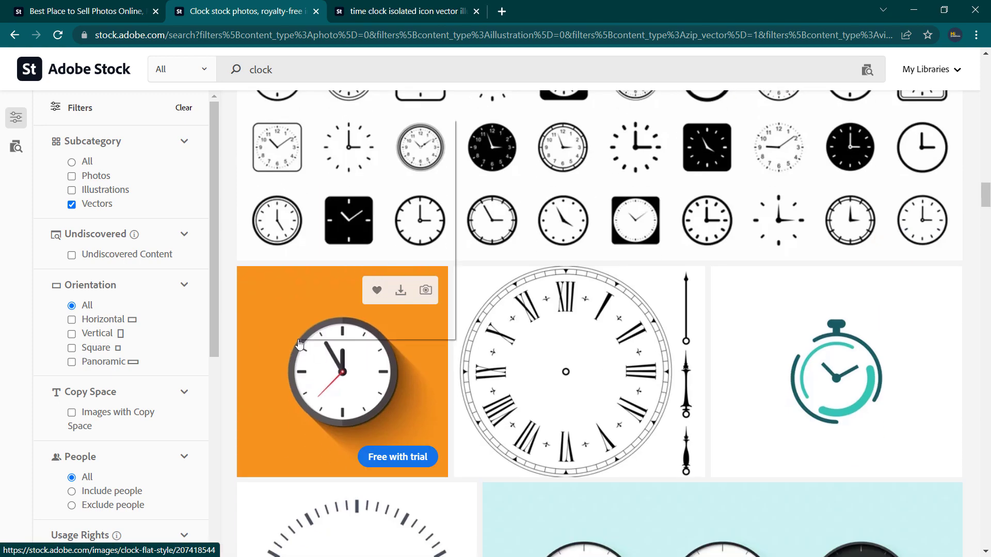
pyautogui.rightClick(312, 342)
pyautogui.click(356, 128)
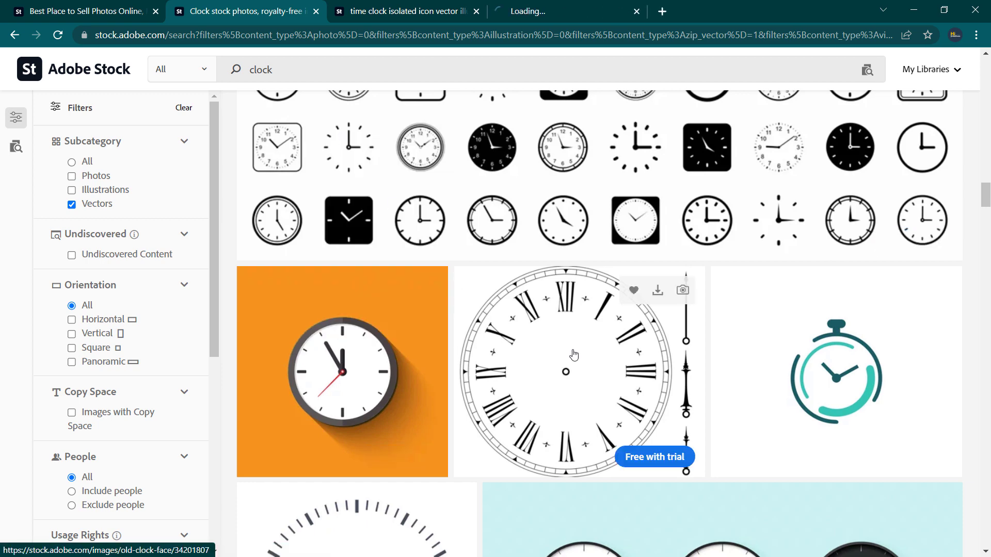
pyautogui.scroll(-4, 488, 320)
pyautogui.rightClick(854, 231)
pyautogui.click(846, 228)
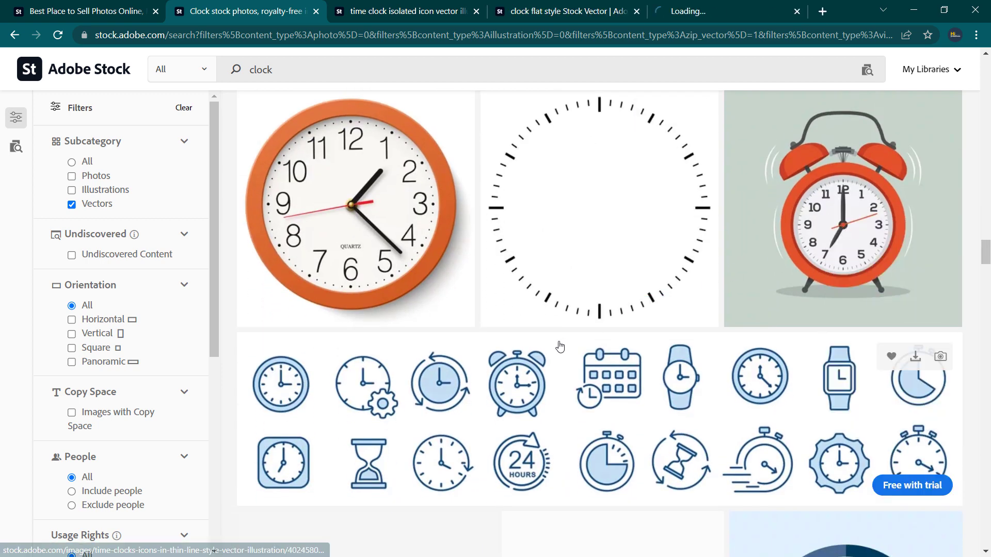
# Step: Examine the wording of the title on the red wall clock's detail page
pyautogui.click(407, 17)
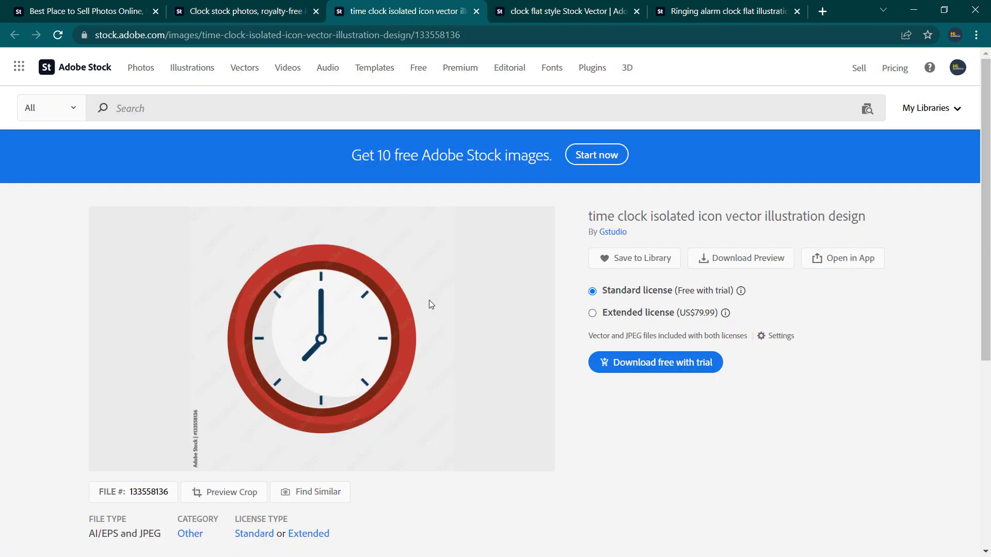
pyautogui.moveTo(588, 217); pyautogui.dragTo(840, 216)
pyautogui.click(593, 222)
pyautogui.moveTo(588, 216); pyautogui.dragTo(659, 216)
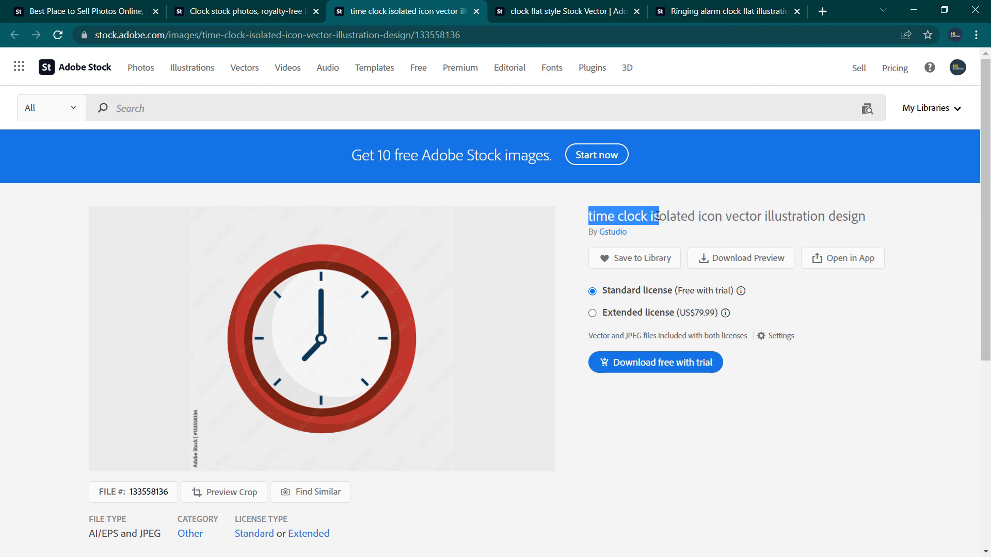
pyautogui.click(595, 216)
pyautogui.moveTo(589, 216); pyautogui.dragTo(714, 215)
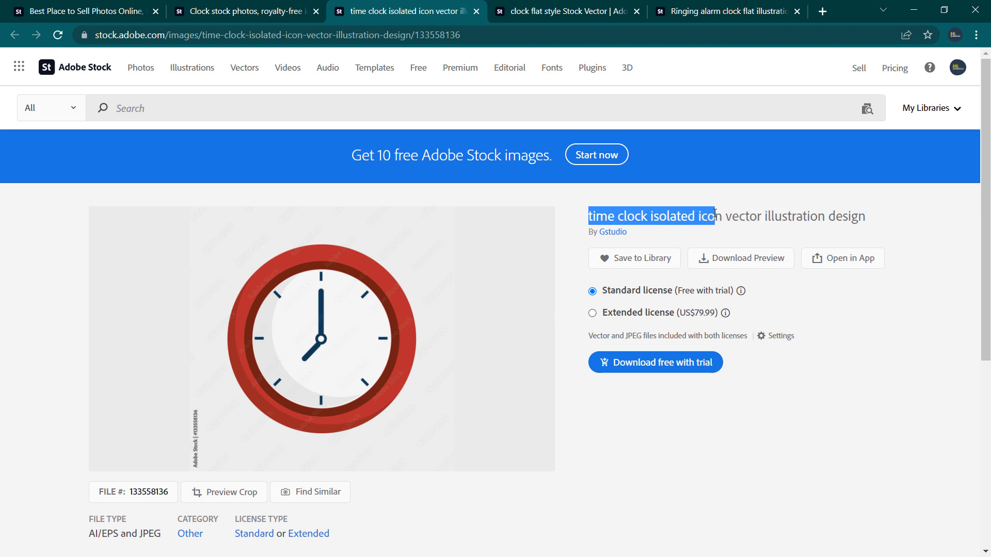
pyautogui.click(707, 215)
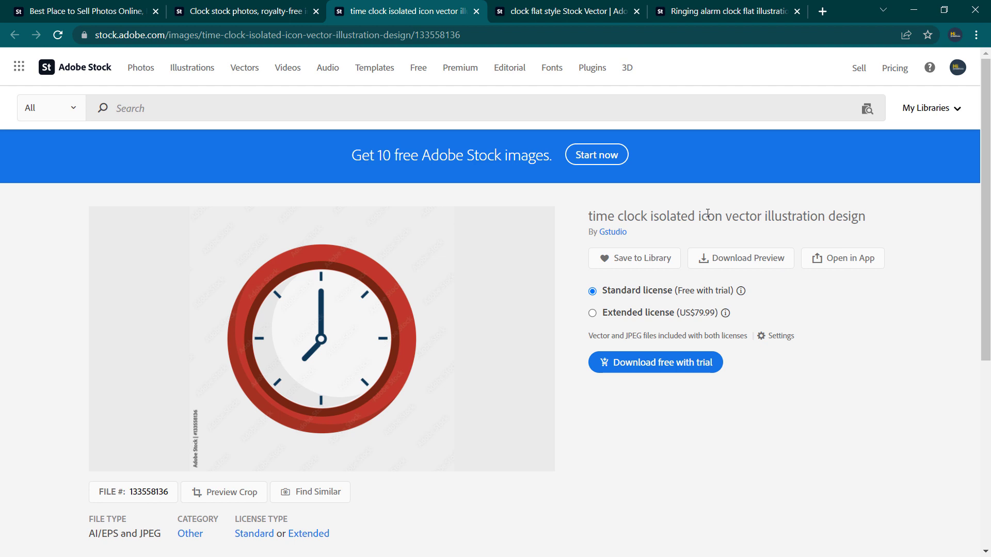
# Step: Examine the titles of the orange-background flat clock and the ringing alarm clock on their detail pages
pyautogui.click(548, 16)
pyautogui.moveTo(589, 217); pyautogui.dragTo(688, 222)
pyautogui.click(688, 223)
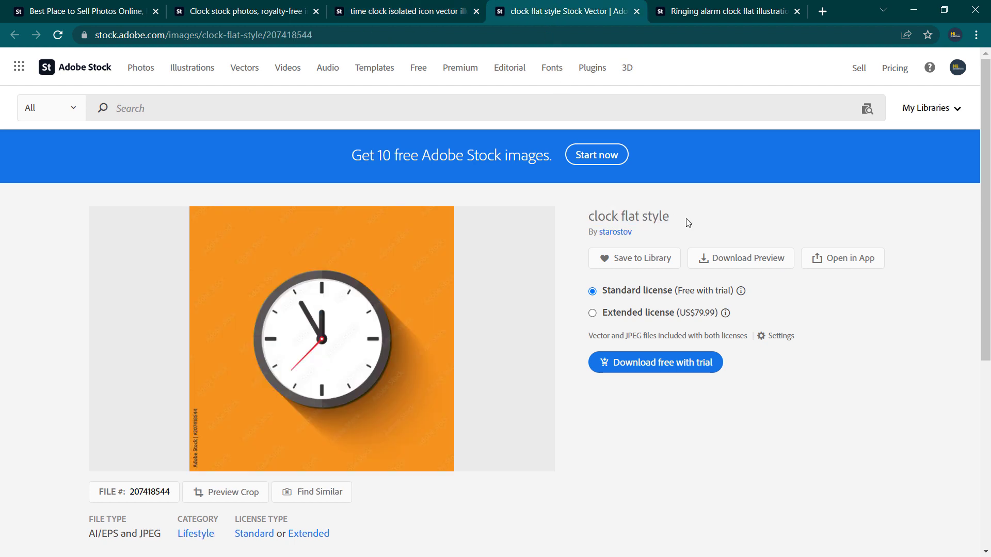
pyautogui.click(689, 5)
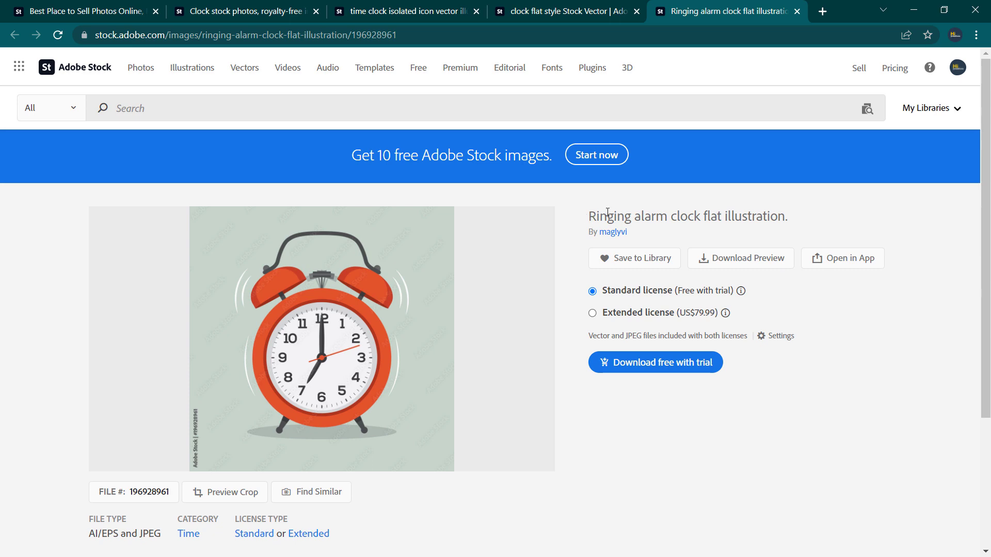
pyautogui.moveTo(588, 216); pyautogui.dragTo(740, 210)
pyautogui.click(739, 210)
# Step: Switch to Clock.txt in Notepad, insert "style" after "flat" in the title line, and save the file
pyautogui.hotkey('alt', 'Tab')
pyautogui.click(562, 11)
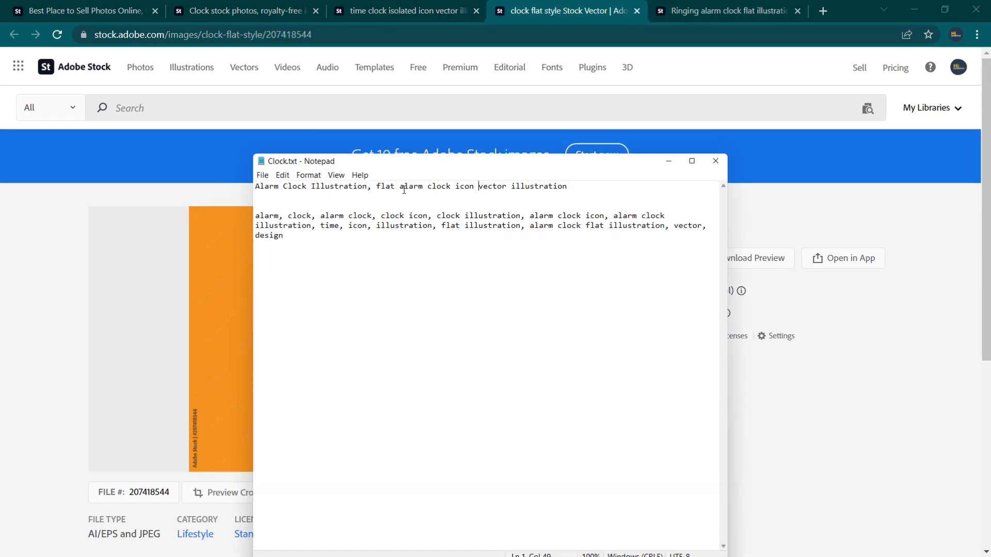
pyautogui.click(375, 164)
pyautogui.write('style')
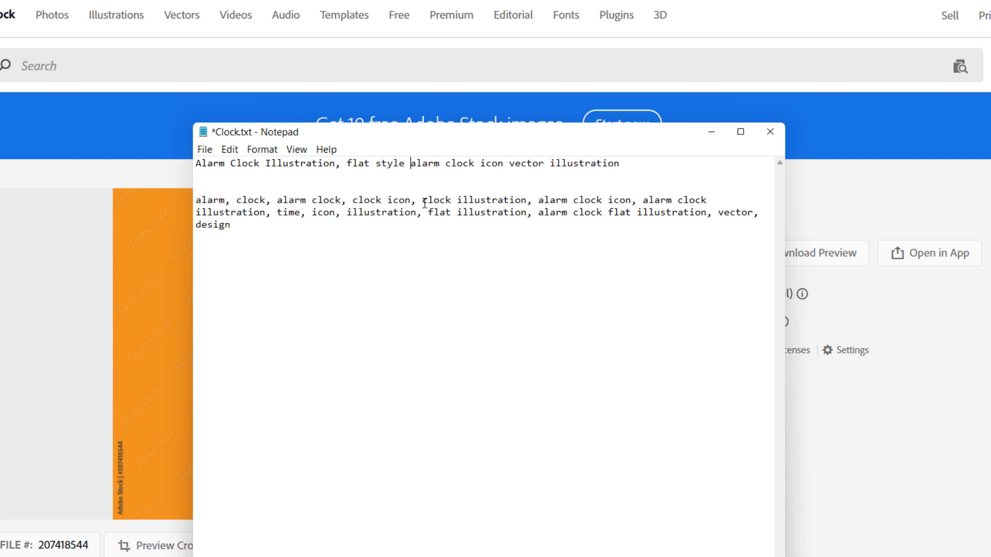
pyautogui.hotkey('ctrl', 's')
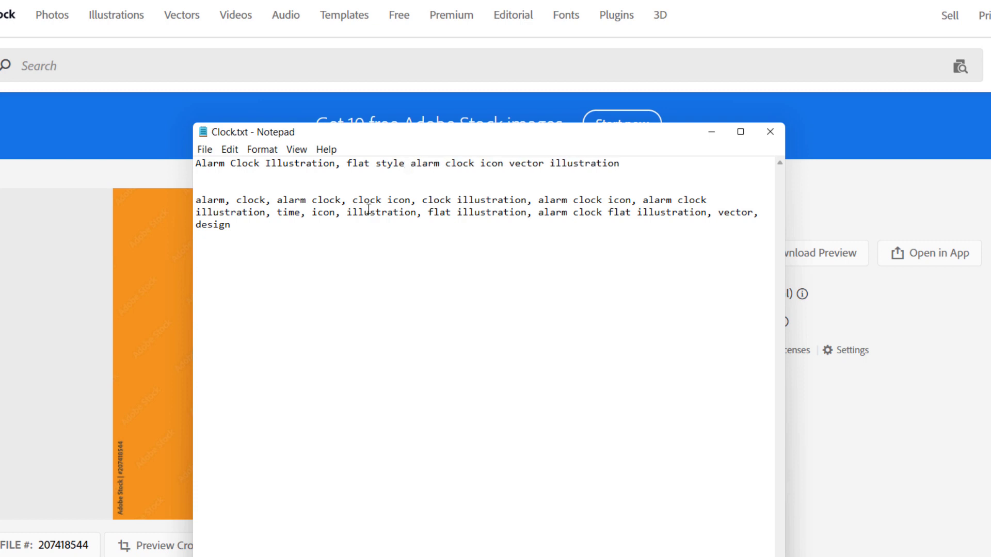
# Step: Consult the flat style clock's similar keywords, append "hours, minute, watch, timer" to the keyword list in Clock.txt, and save the file
pyautogui.click(712, 134)
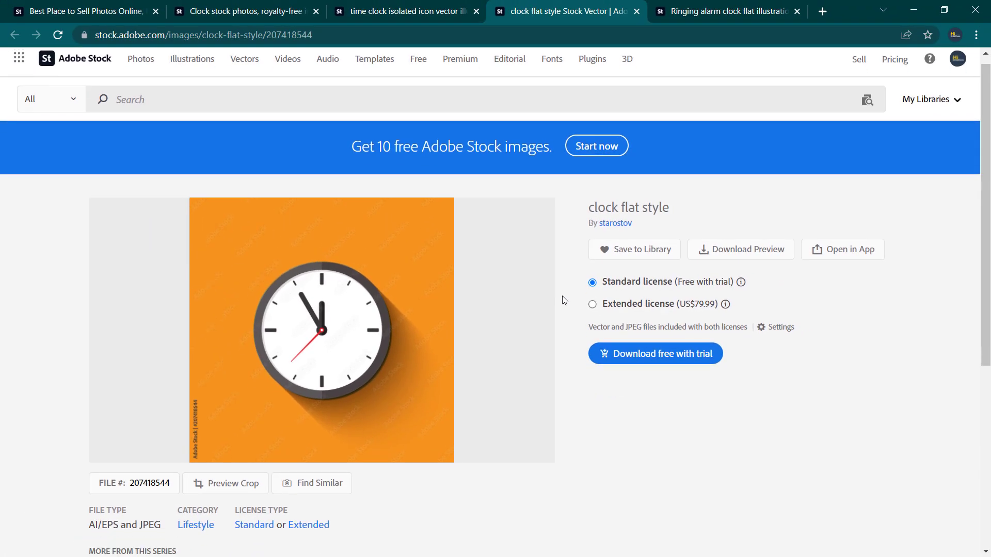
pyautogui.scroll(-7, 563, 300)
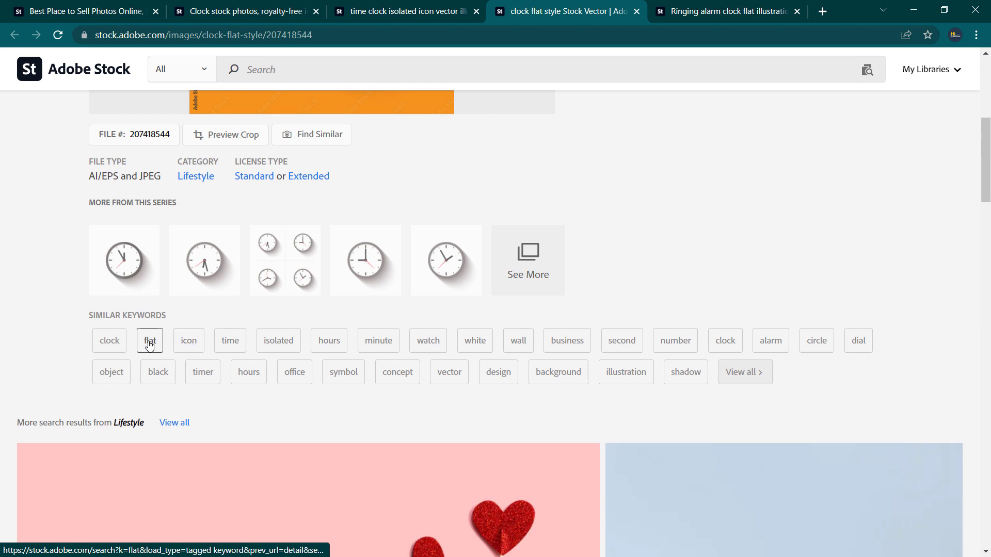
pyautogui.hotkey('alt', 'Tab')
pyautogui.moveTo(418, 172); pyautogui.dragTo(349, 417)
pyautogui.scroll(-1, 304, 335)
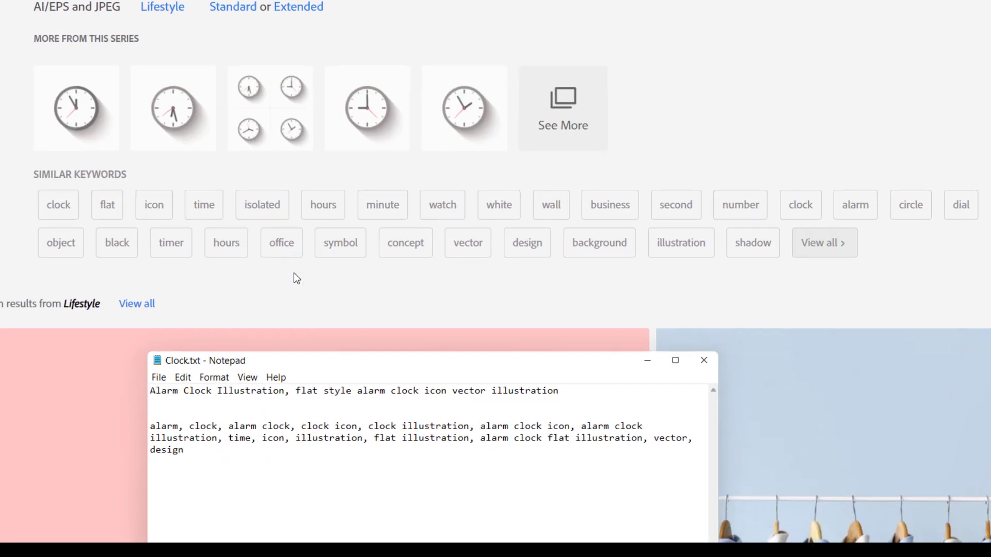
pyautogui.moveTo(298, 351); pyautogui.dragTo(304, 260)
pyautogui.click(209, 357)
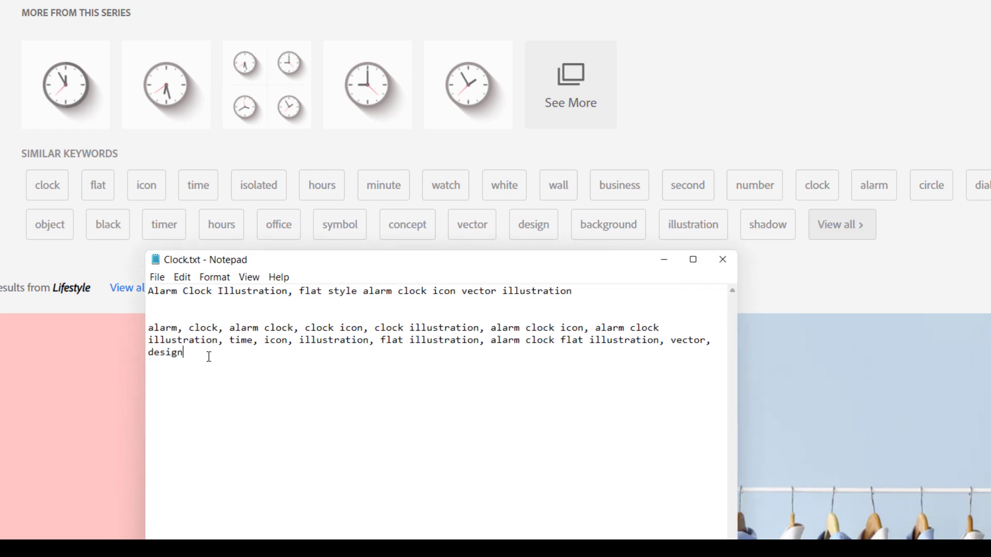
pyautogui.write(', ho')
pyautogui.write('ur')
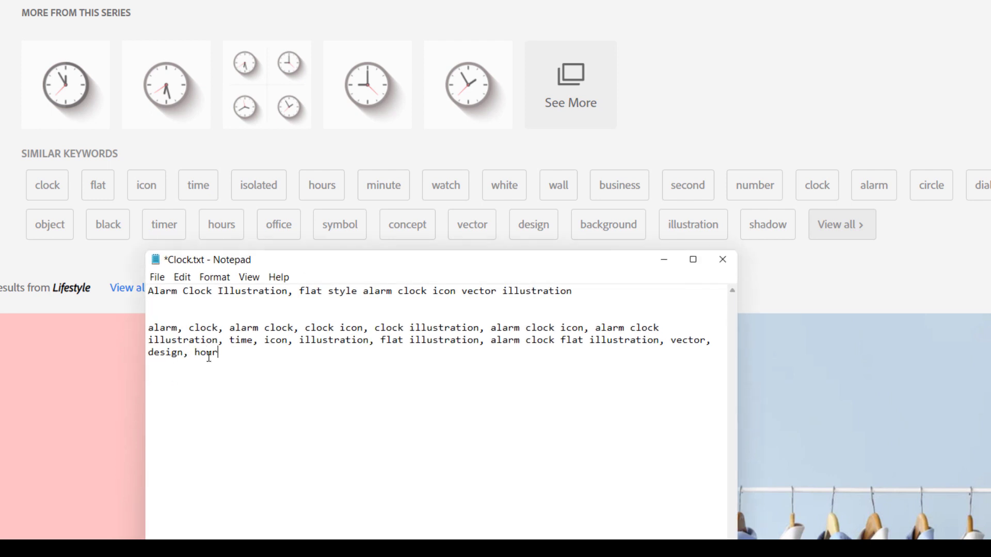
pyautogui.write('s, minute, watch, timer')
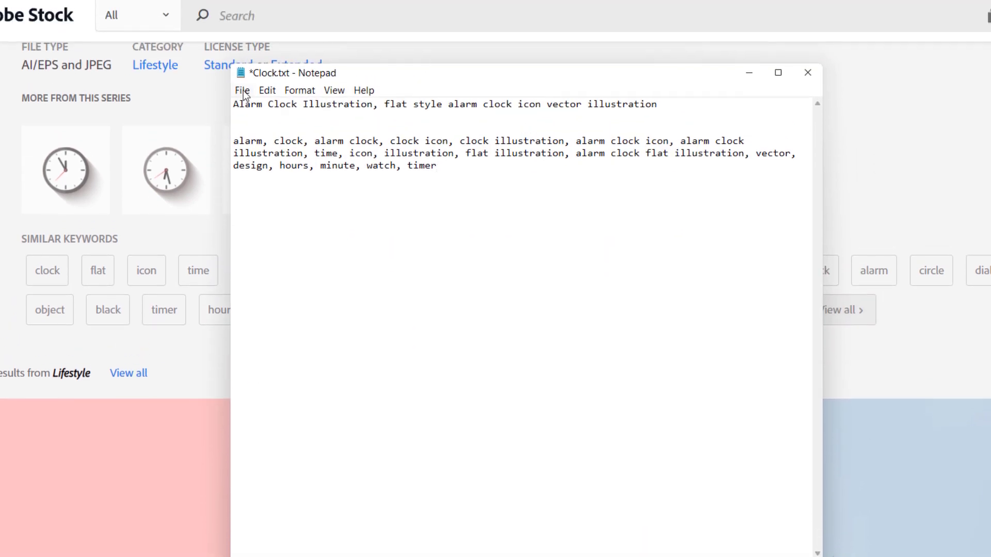
pyautogui.click(243, 6)
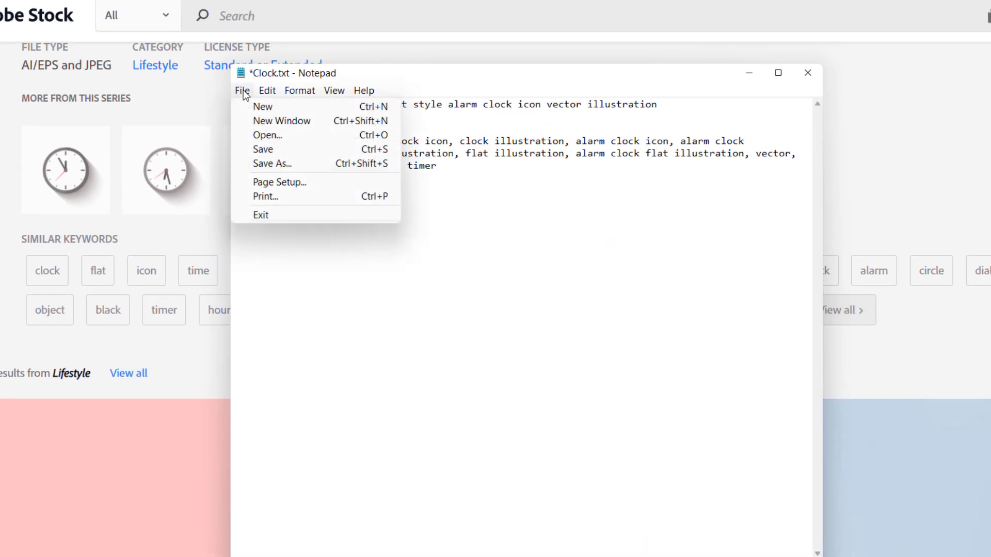
pyautogui.click(263, 149)
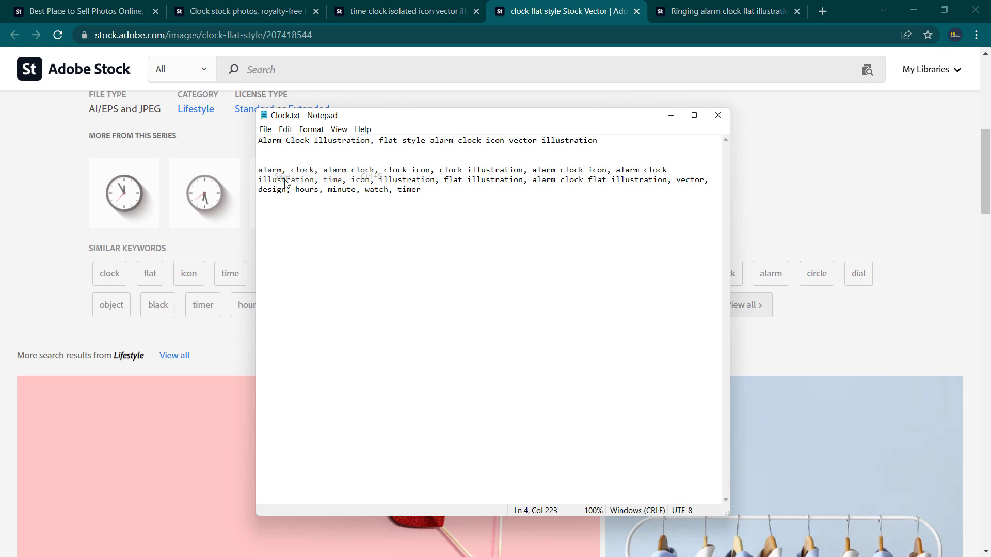
# Step: Return to the contributor uploads page and set the clock vector's category to Graphic Resources
pyautogui.moveTo(449, 115); pyautogui.dragTo(370, 140)
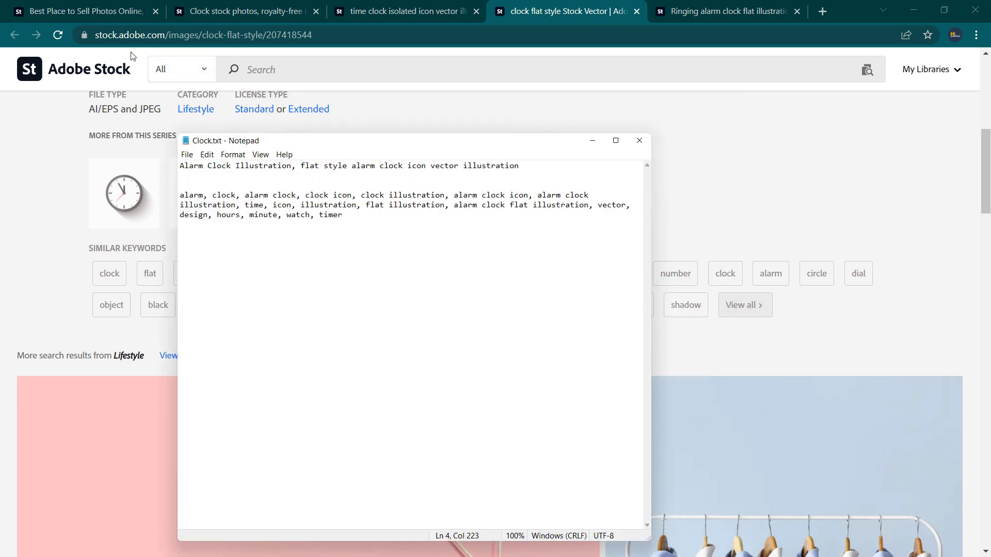
pyautogui.click(91, 12)
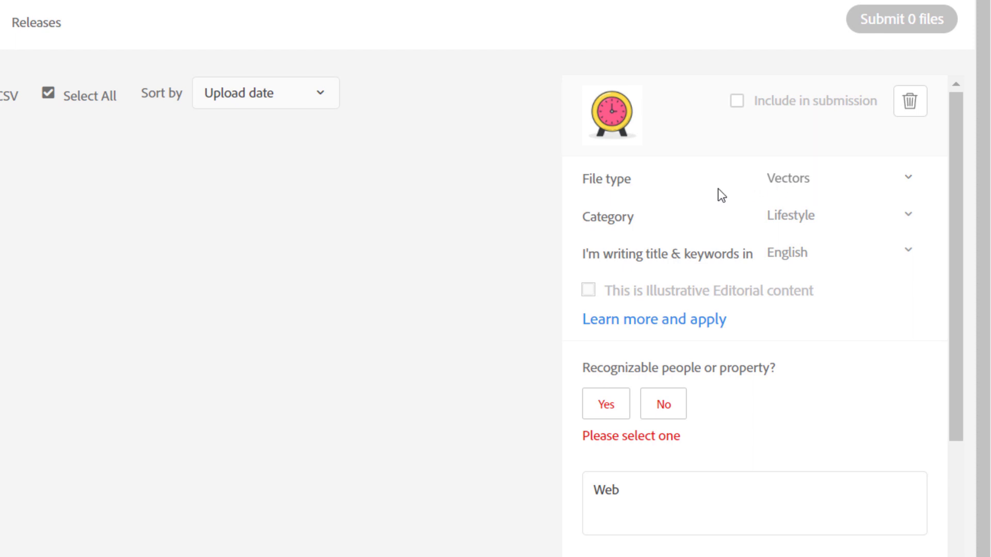
pyautogui.moveTo(582, 216); pyautogui.dragTo(636, 221)
pyautogui.click(636, 220)
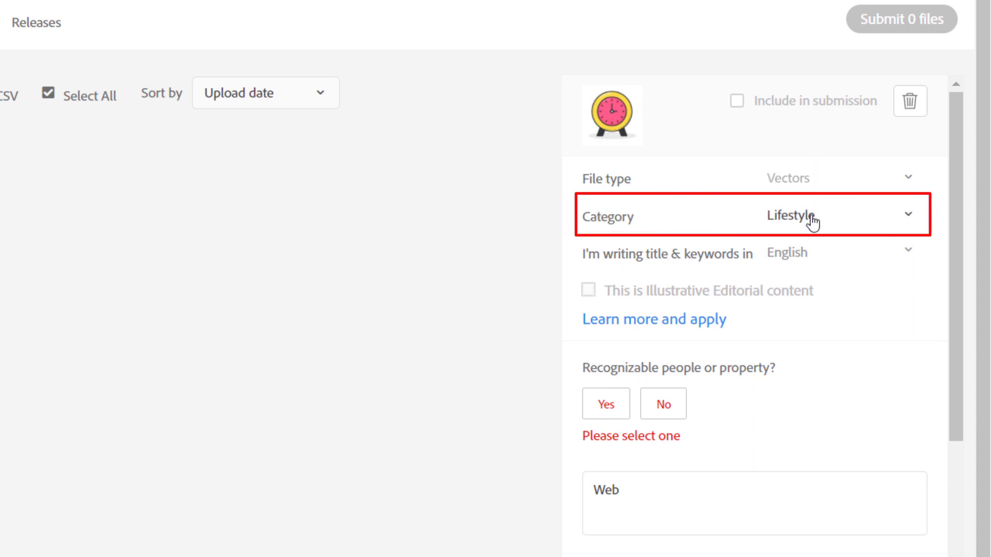
pyautogui.click(813, 219)
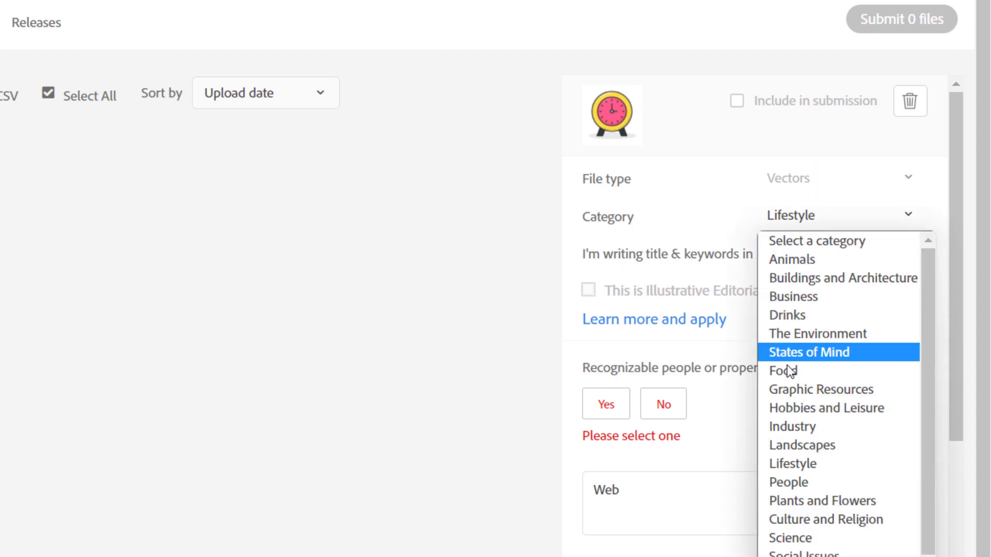
pyautogui.scroll(-1, 805, 361)
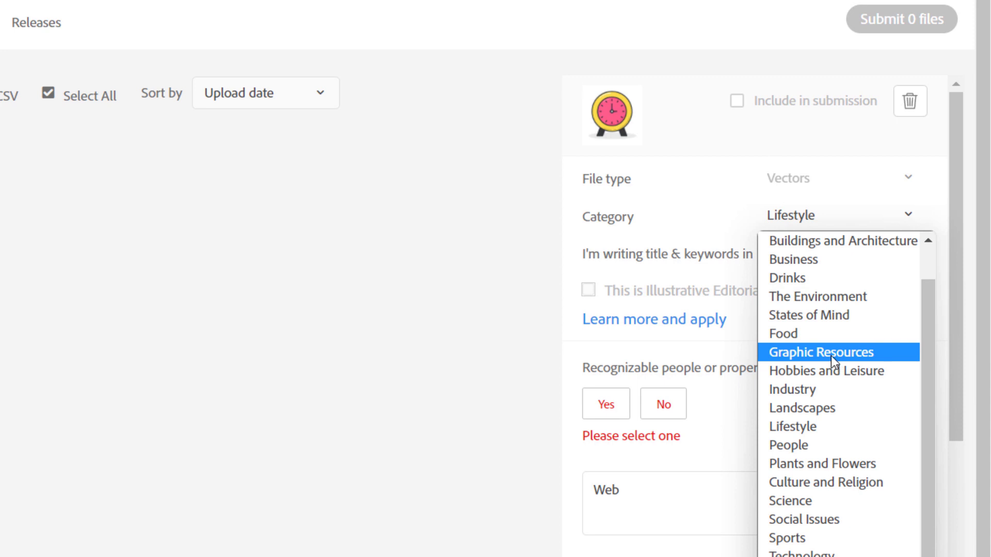
pyautogui.click(830, 353)
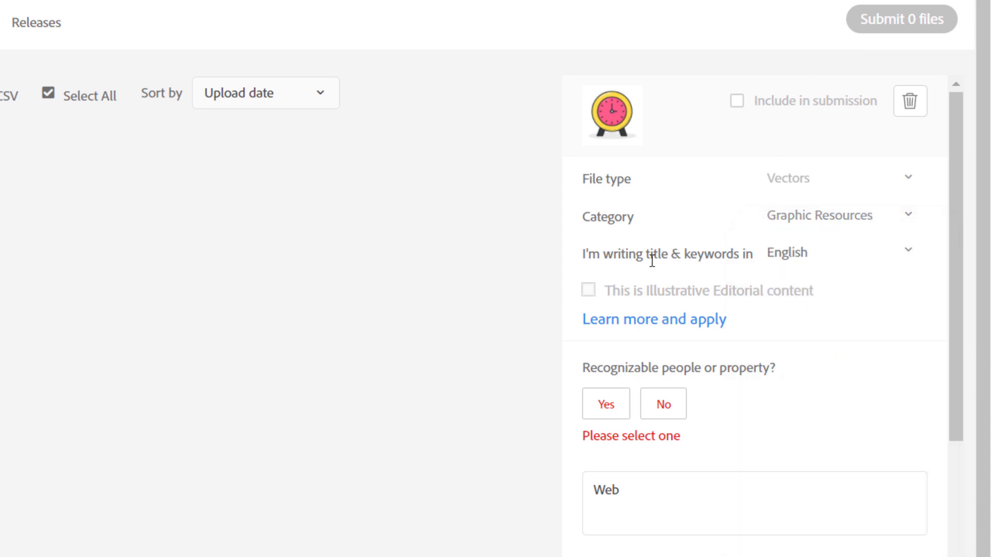
# Step: Keep English as the title and keyword language, and answer No to recognizable people or property
pyautogui.moveTo(583, 254); pyautogui.dragTo(743, 258)
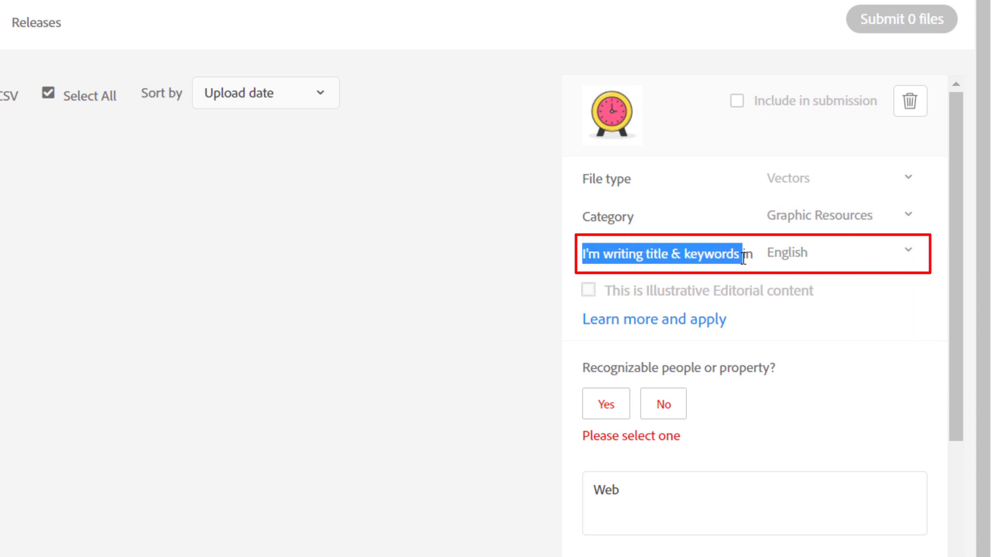
pyautogui.click(795, 258)
pyautogui.click(683, 250)
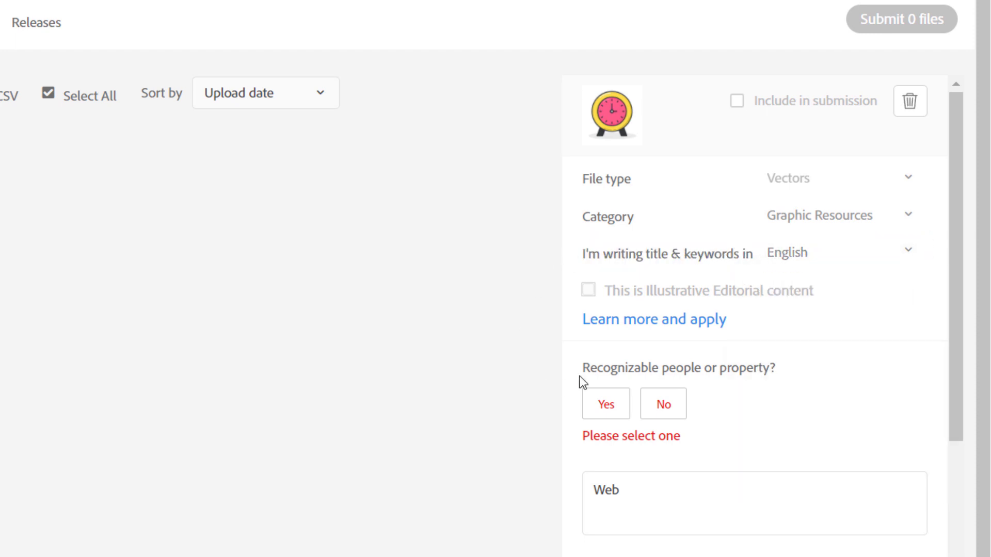
pyautogui.moveTo(582, 367); pyautogui.dragTo(658, 371)
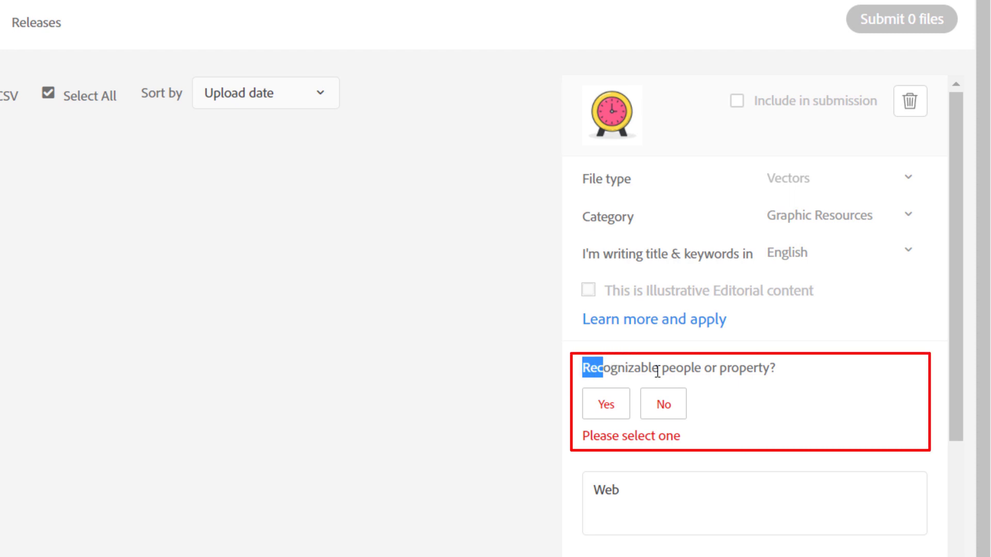
pyautogui.click(667, 408)
pyautogui.scroll(-1, 548, 403)
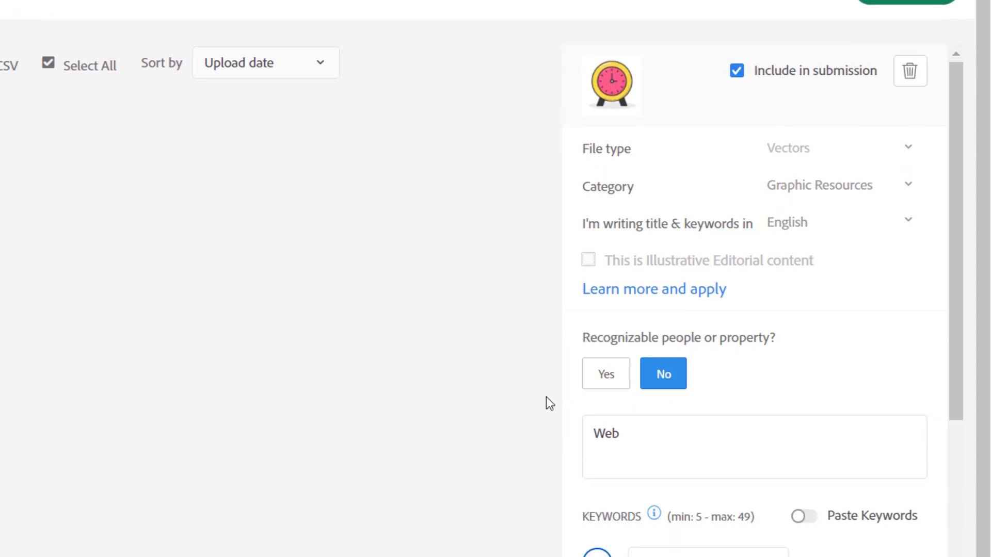
# Step: Replace the title "Web" with "Alarm Clock Illustration, flat style alarm clock icon vector illustration" copied from Clock.txt in Notepad
pyautogui.scroll(-2, 548, 403)
pyautogui.moveTo(620, 302); pyautogui.dragTo(456, 354)
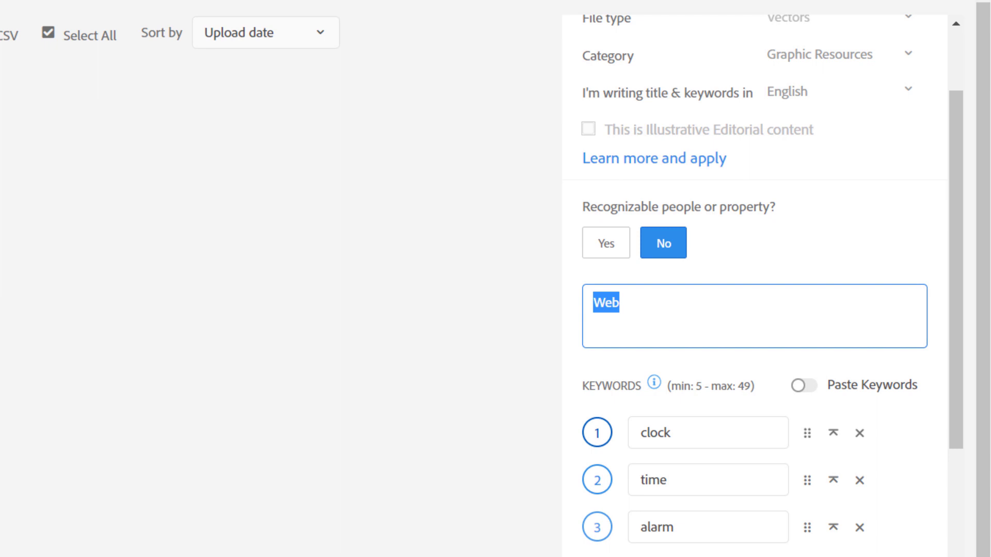
pyautogui.hotkey('alt', 'Tab')
pyautogui.moveTo(565, 110); pyautogui.dragTo(57, 113)
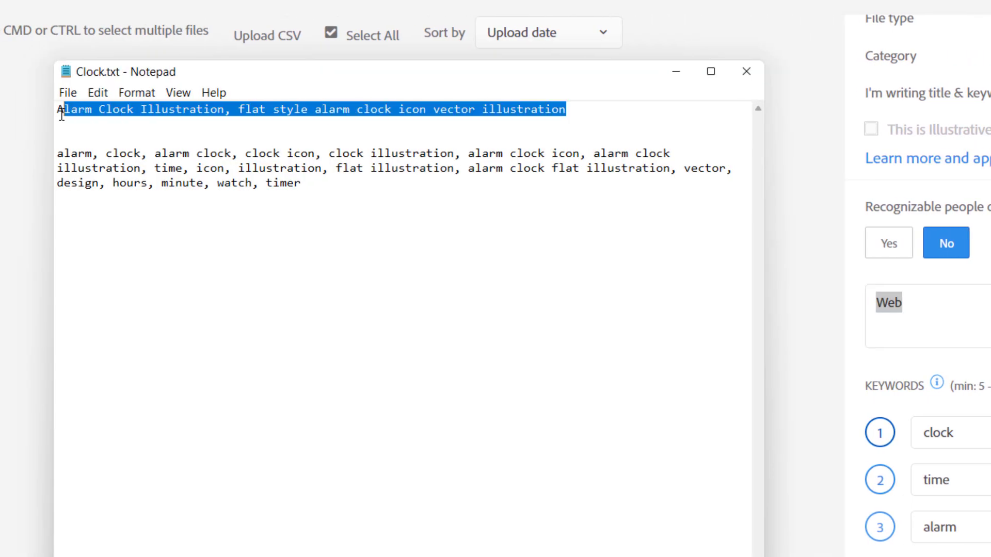
pyautogui.rightClick(127, 115)
pyautogui.click(157, 163)
pyautogui.click(674, 72)
pyautogui.hotkey('ctrl', 'v')
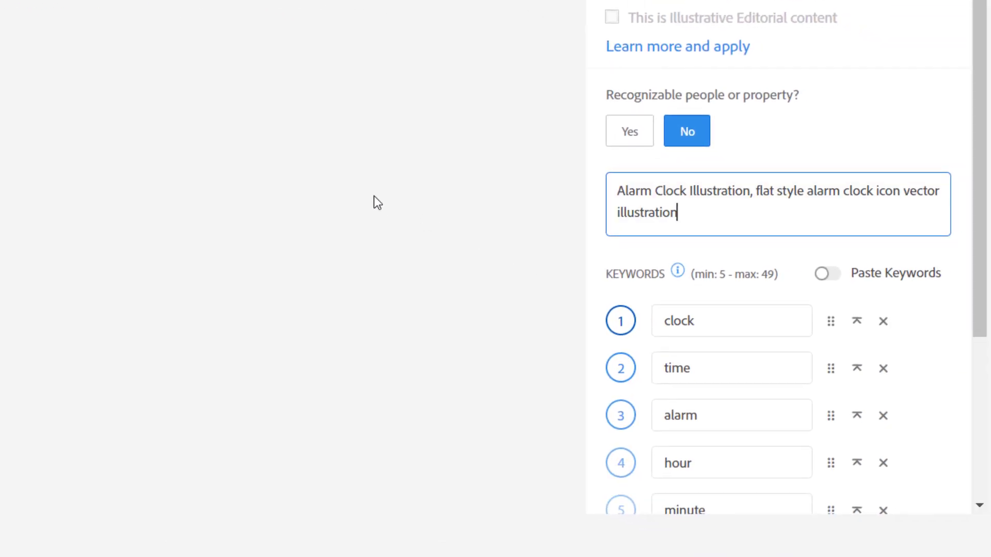
# Step: Review the full list of auto-generated keywords, turn on Paste Keywords, and clear all of the existing keywords
pyautogui.scroll(-2, 710, 280)
pyautogui.scroll(-2, 710, 279)
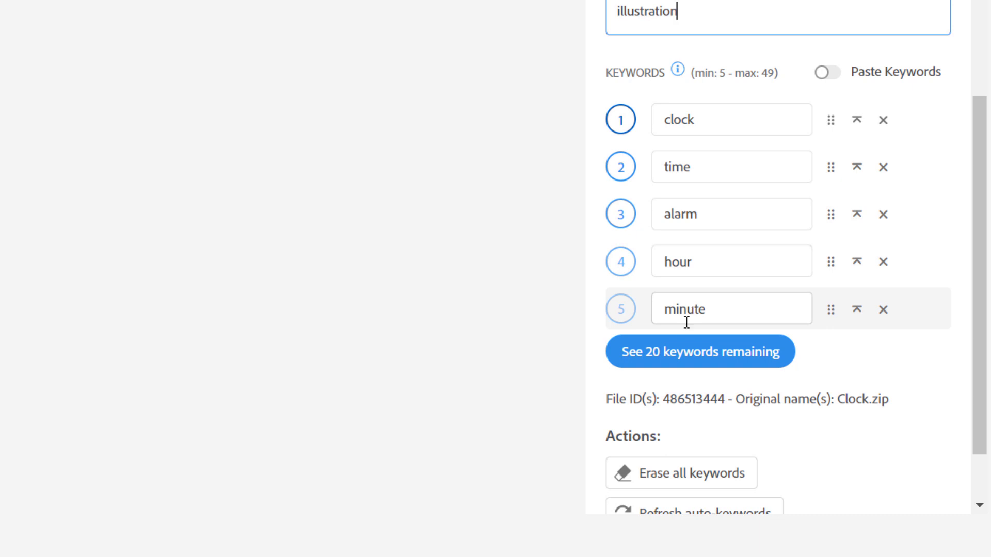
pyautogui.click(696, 353)
pyautogui.scroll(-3, 689, 245)
pyautogui.scroll(3, 690, 227)
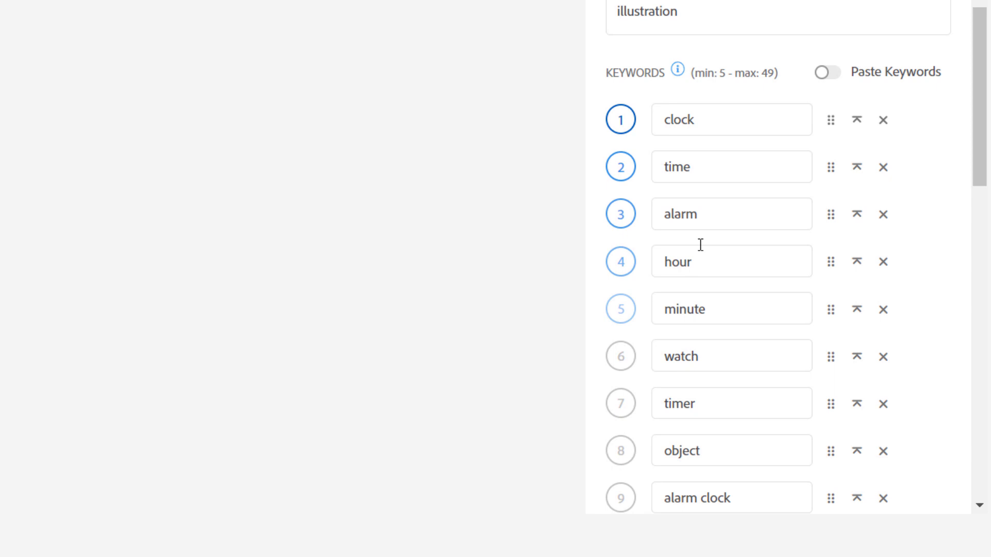
pyautogui.click(830, 72)
pyautogui.click(695, 199)
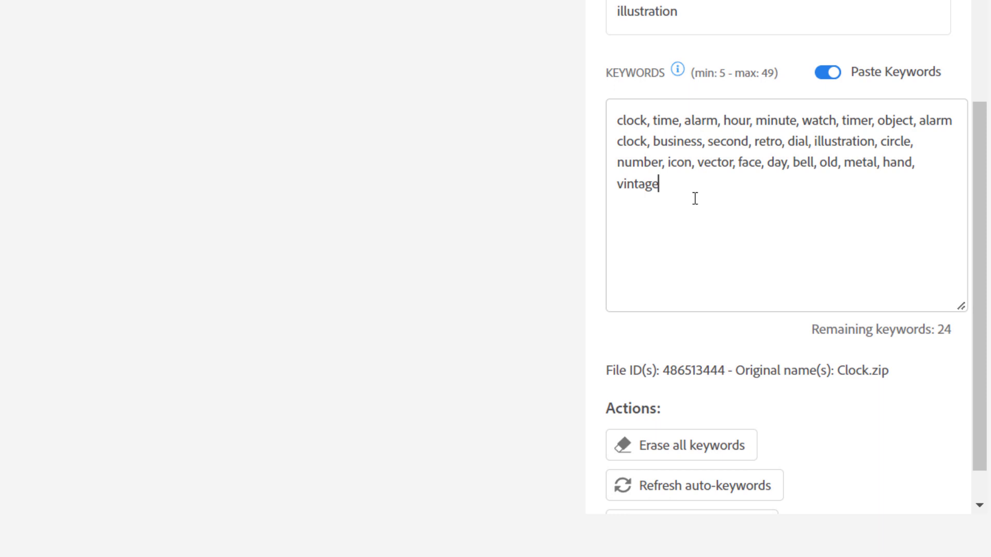
pyautogui.hotkey('ctrl', 'a')
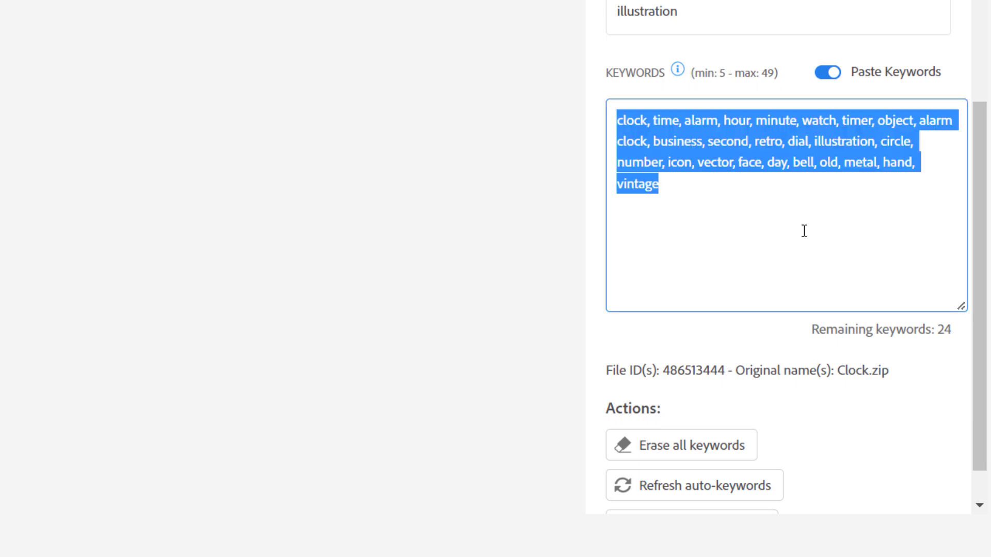
pyautogui.press('BackSpace')
# Step: Copy the keyword list from Clock.txt into the empty keywords field, turn off Paste Keywords, and review the individual entries
pyautogui.hotkey('alt', 'Tab')
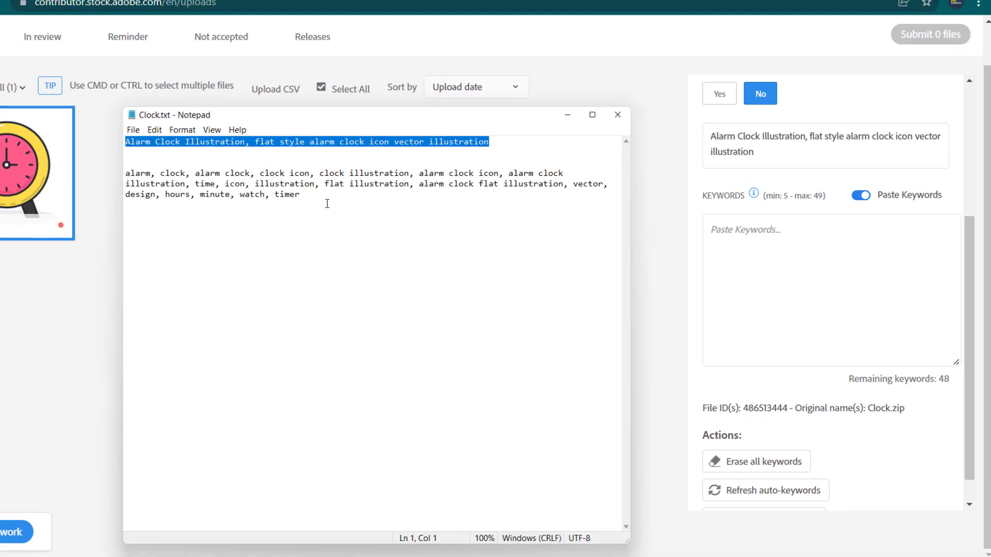
pyautogui.moveTo(327, 204); pyautogui.dragTo(92, 171)
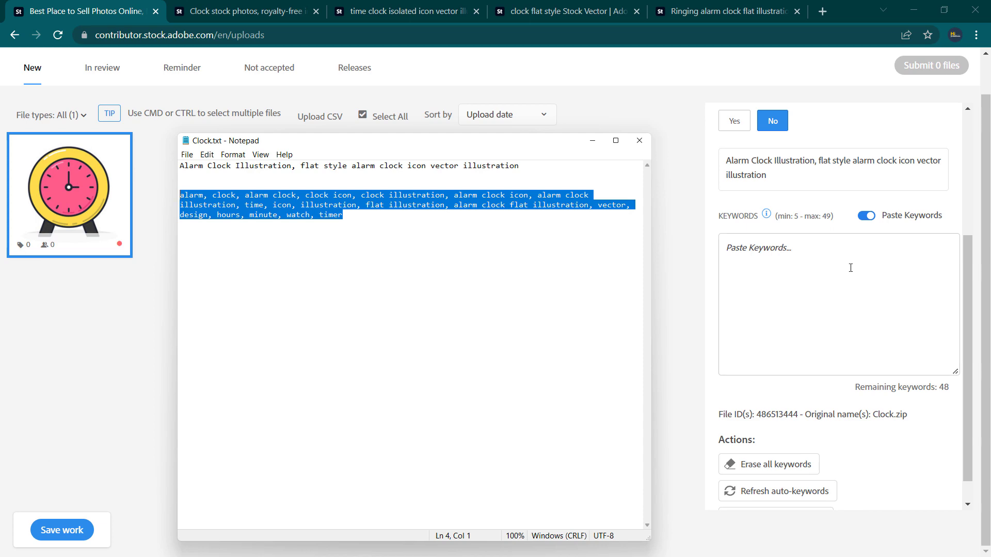
pyautogui.click(851, 268)
pyautogui.hotkey('ctrl', 'v')
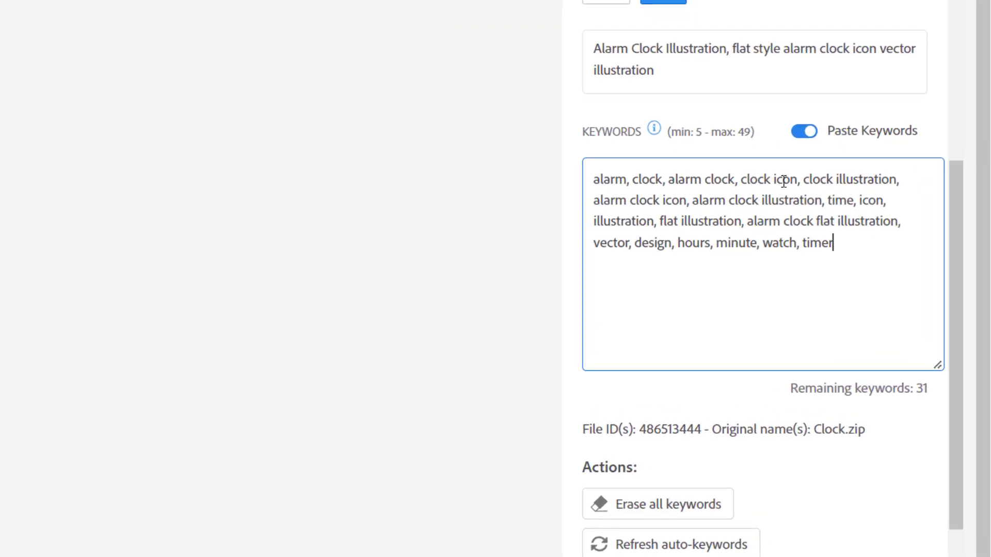
pyautogui.click(804, 132)
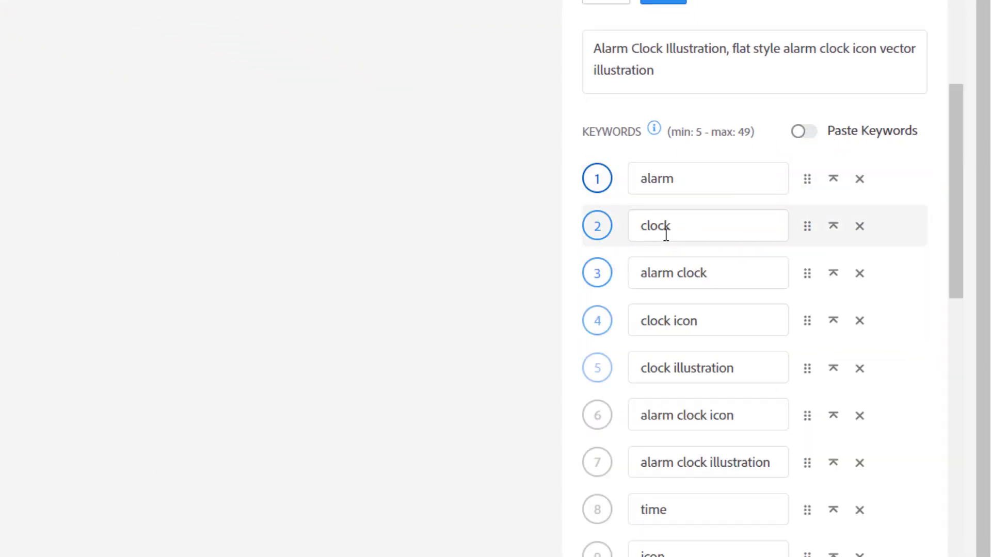
pyautogui.scroll(-10, 679, 259)
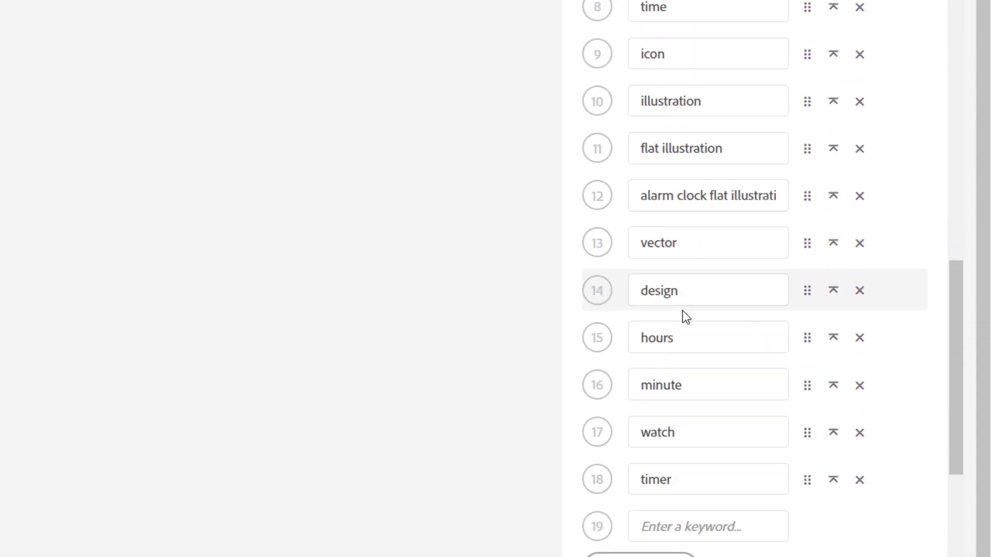
pyautogui.scroll(-5, 685, 315)
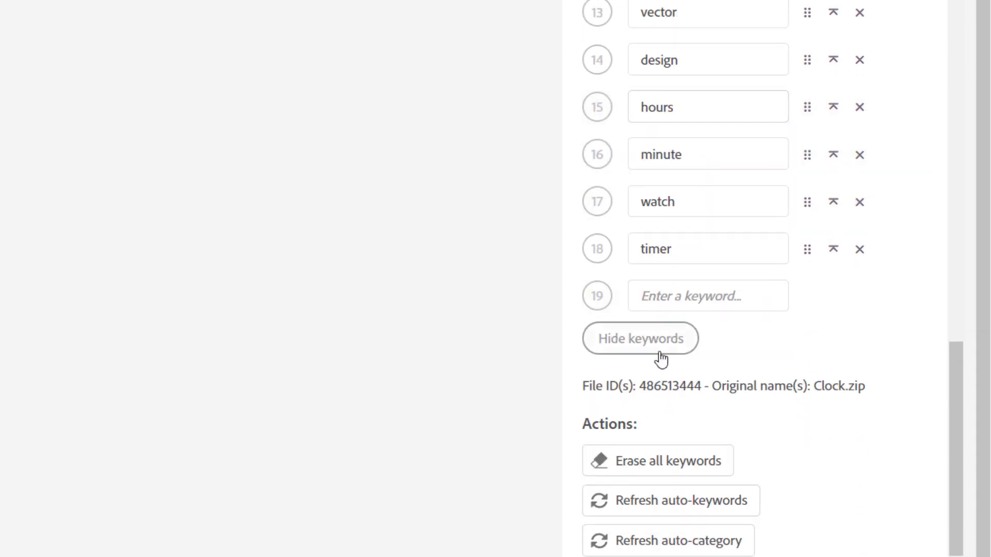
pyautogui.scroll(-2, 659, 358)
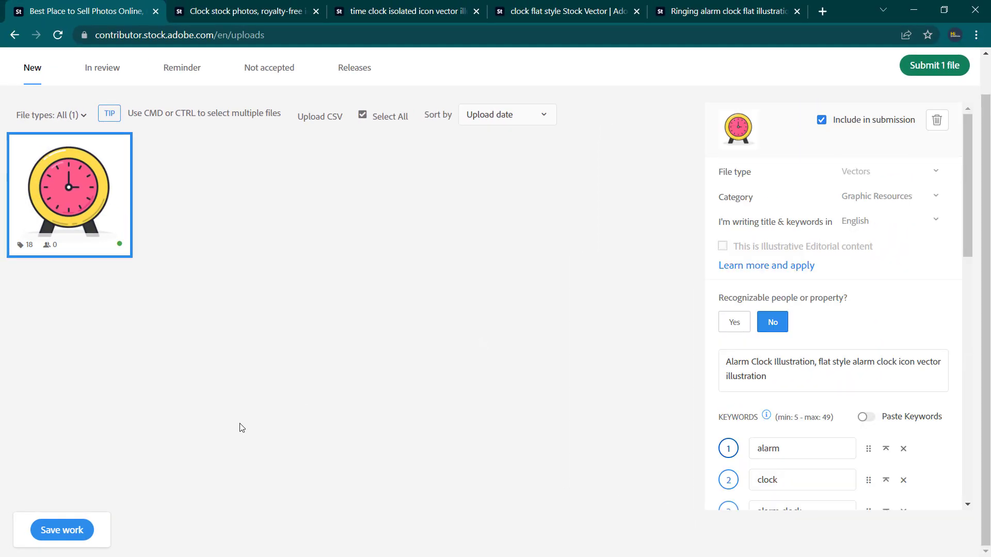
# Step: Save the clock vector's details and submit the file for review
pyautogui.click(51, 533)
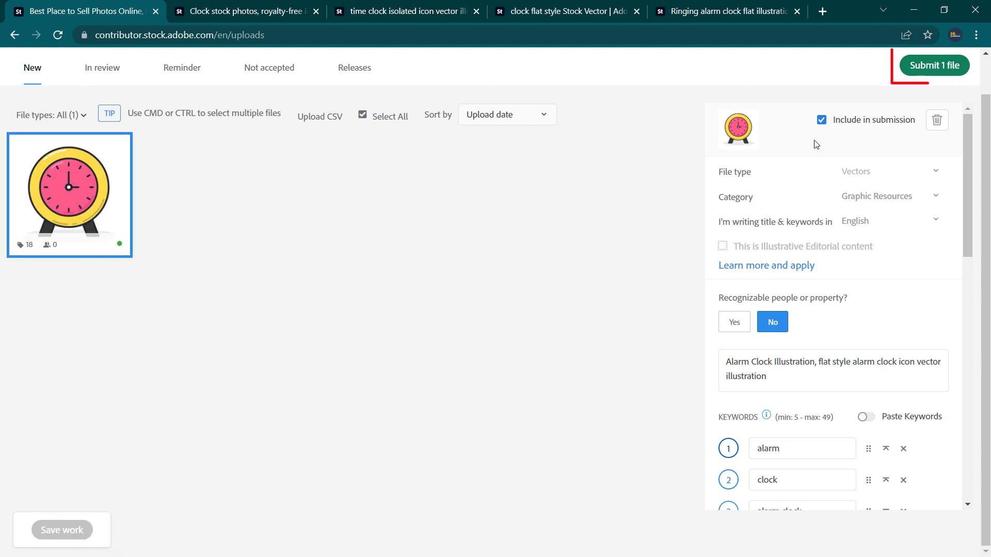
pyautogui.click(919, 71)
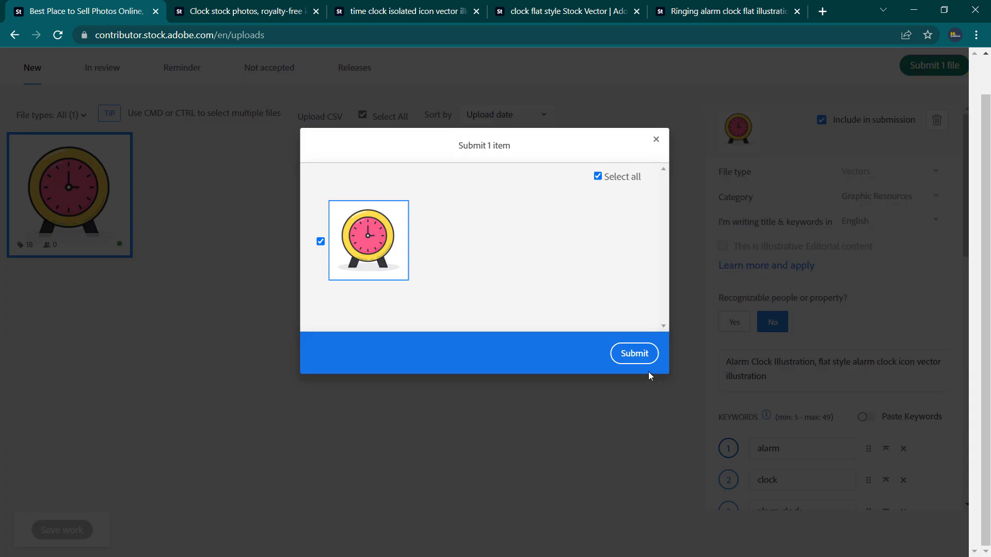
pyautogui.click(635, 354)
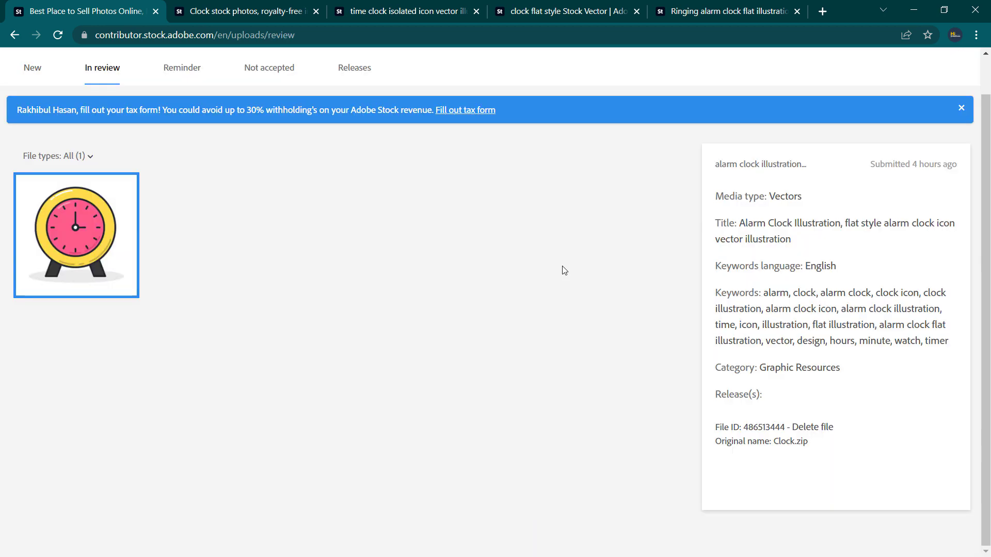
# Step: Check the New, In review, Reminder and Not accepted sections of the uploaded files
pyautogui.click(33, 70)
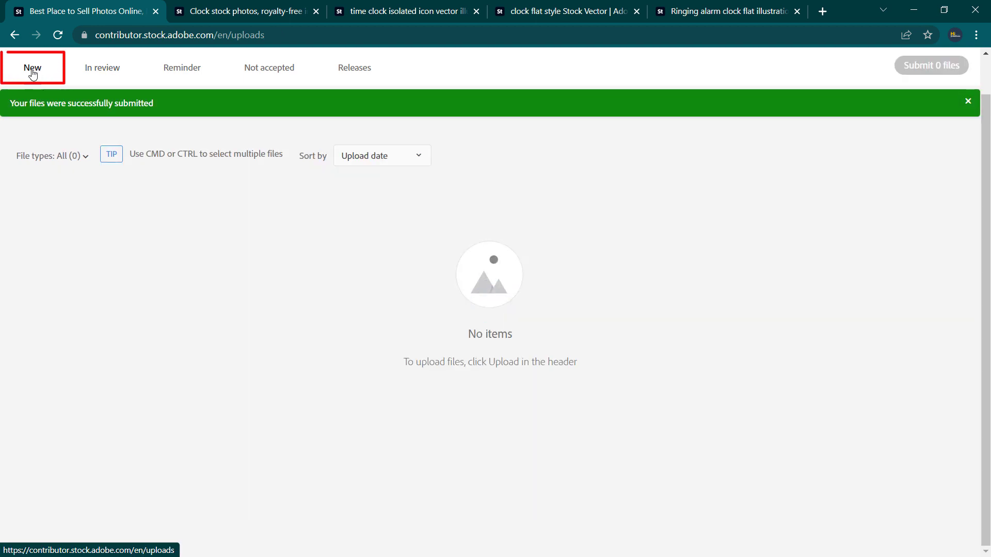
pyautogui.click(115, 74)
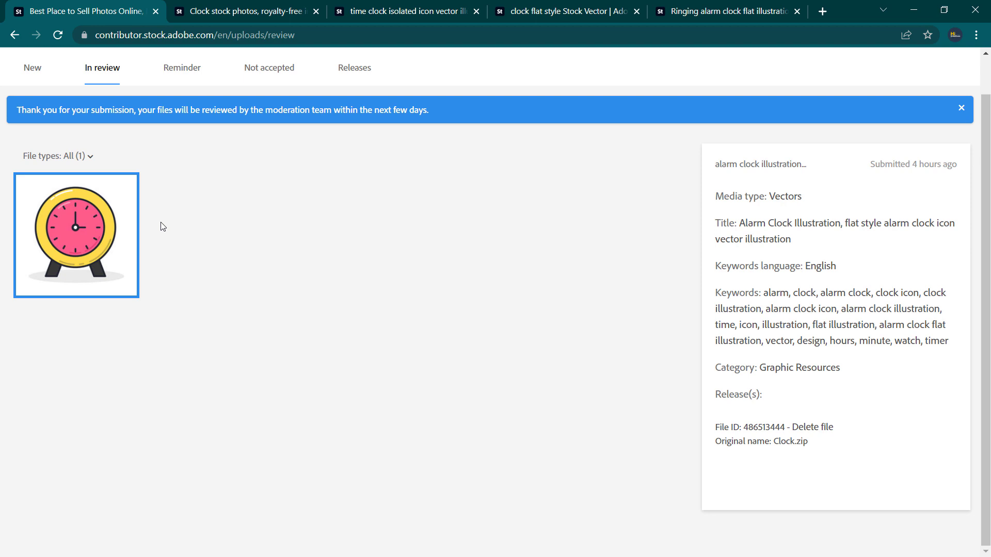
pyautogui.click(187, 71)
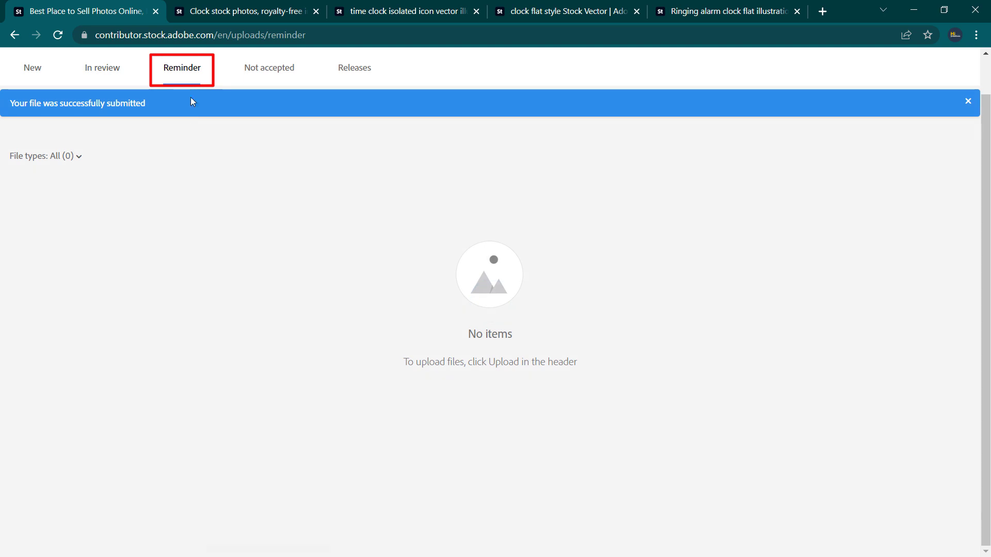
pyautogui.click(273, 73)
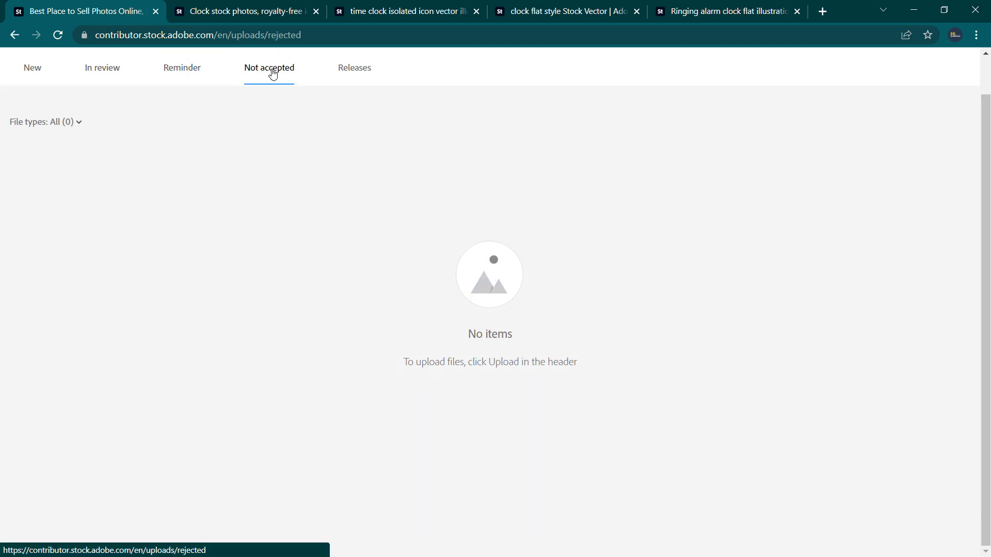
# Step: View the contributor dashboard and its portfolio section, check the public portfolio page, and return to the dashboard
pyautogui.scroll(1, 275, 180)
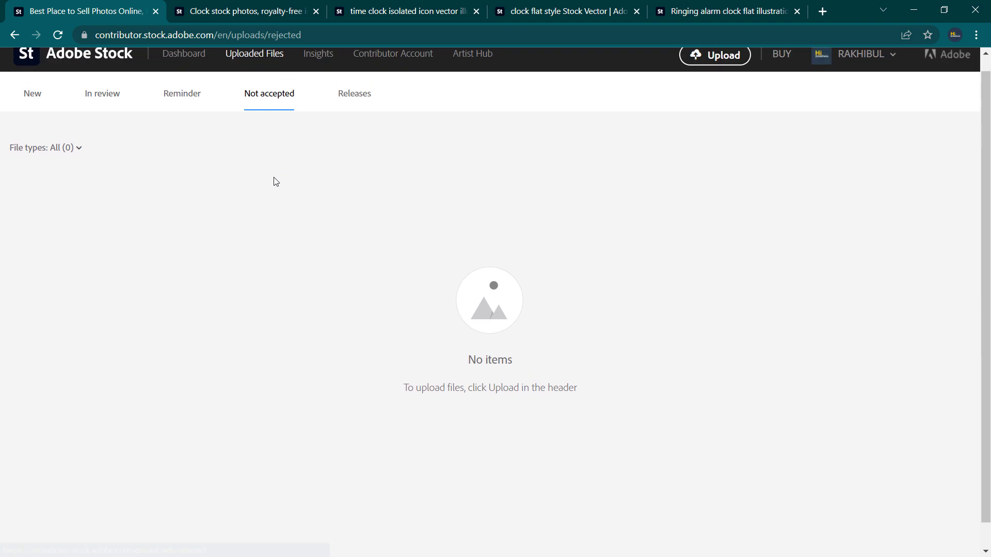
pyautogui.click(185, 71)
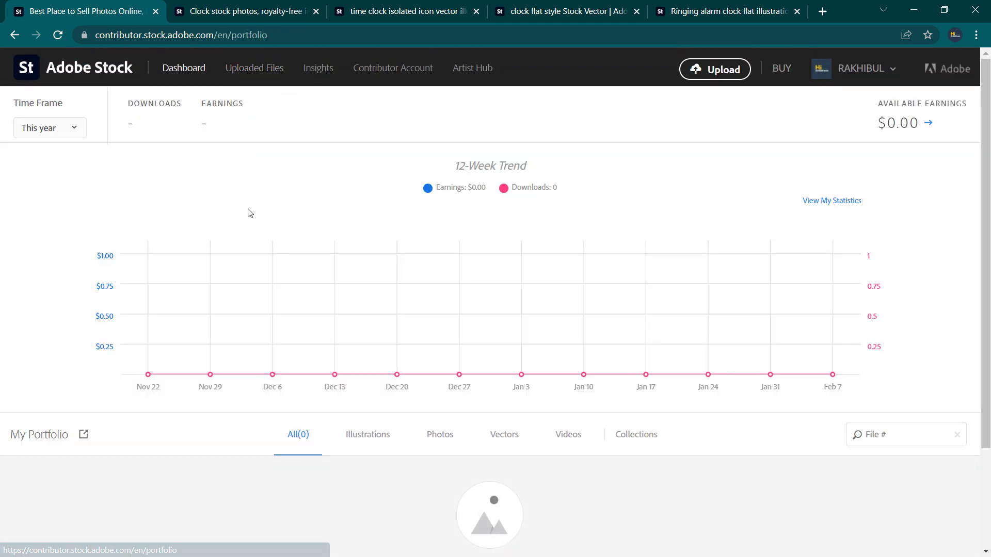
pyautogui.scroll(-3, 249, 212)
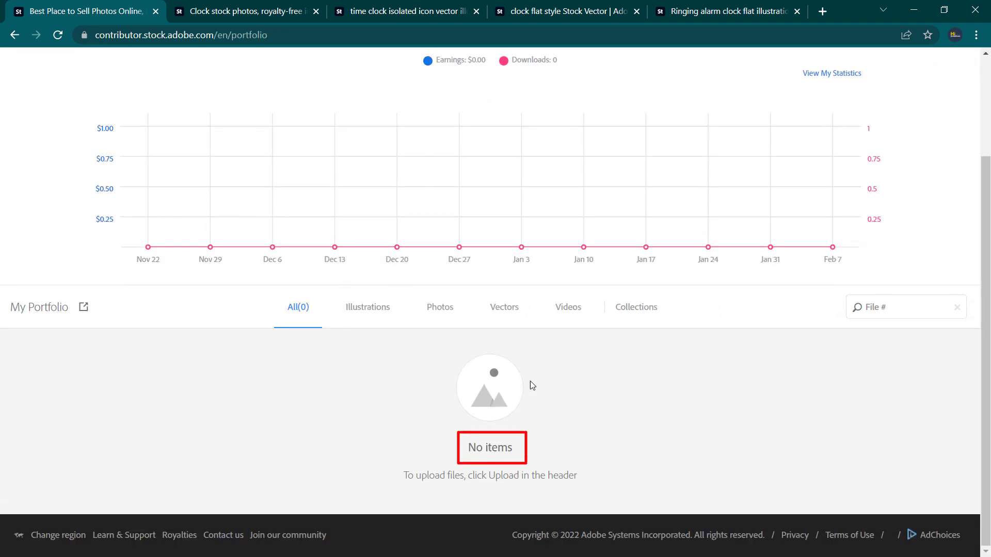
pyautogui.click(84, 308)
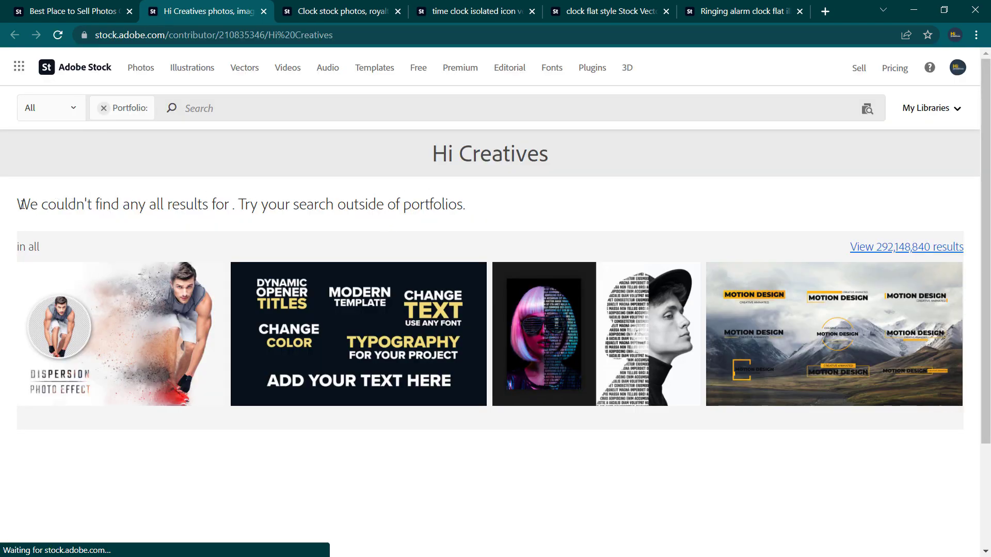
pyautogui.moveTo(19, 205); pyautogui.dragTo(485, 214)
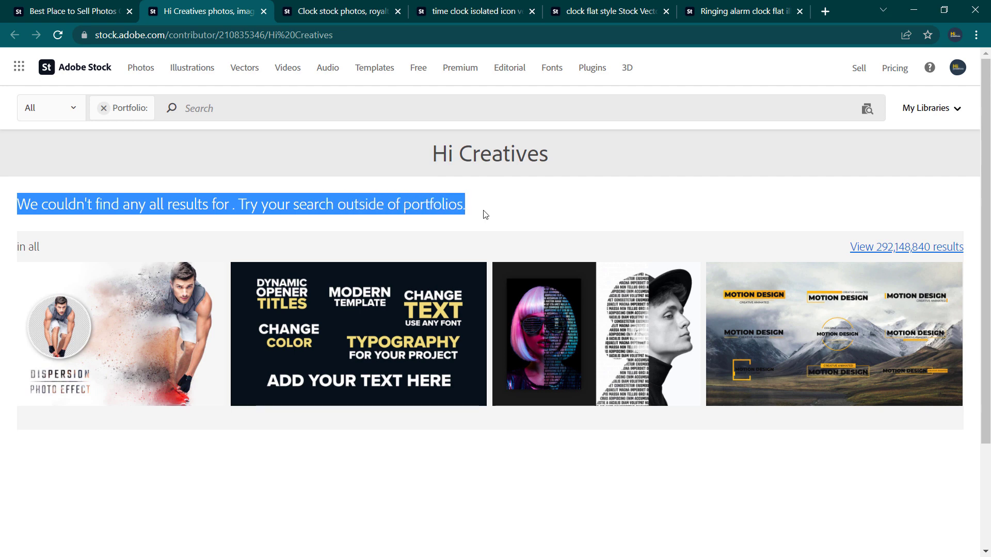
pyautogui.click(485, 215)
pyautogui.hotkey('ctrl', 'w')
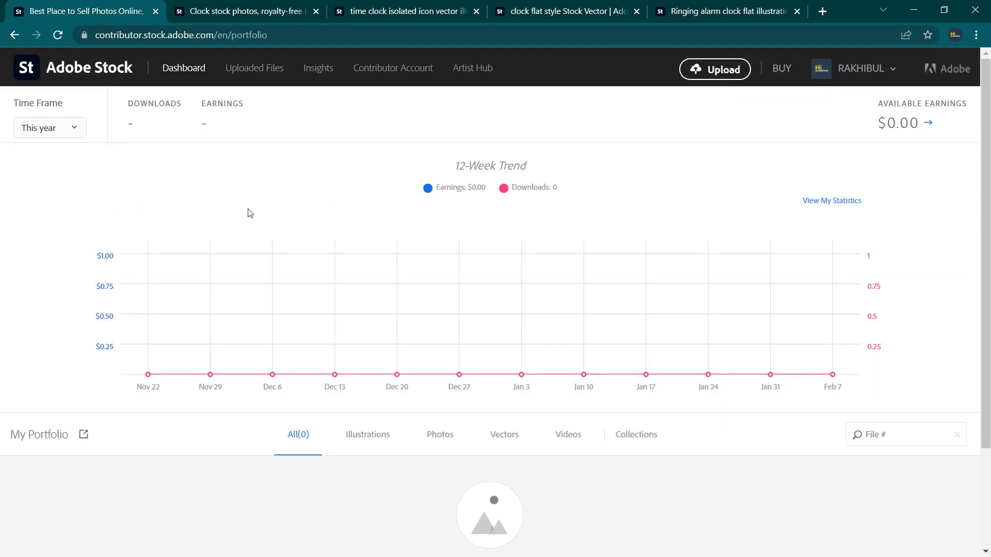